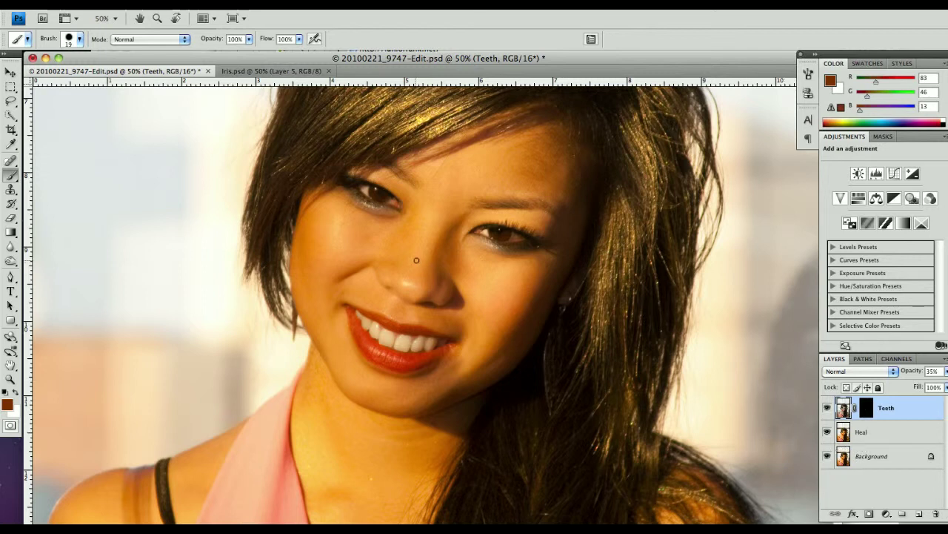
- Compare the portrait with and without the Teeth layer
{"action": "left_click", "coordinate": [828, 407]}
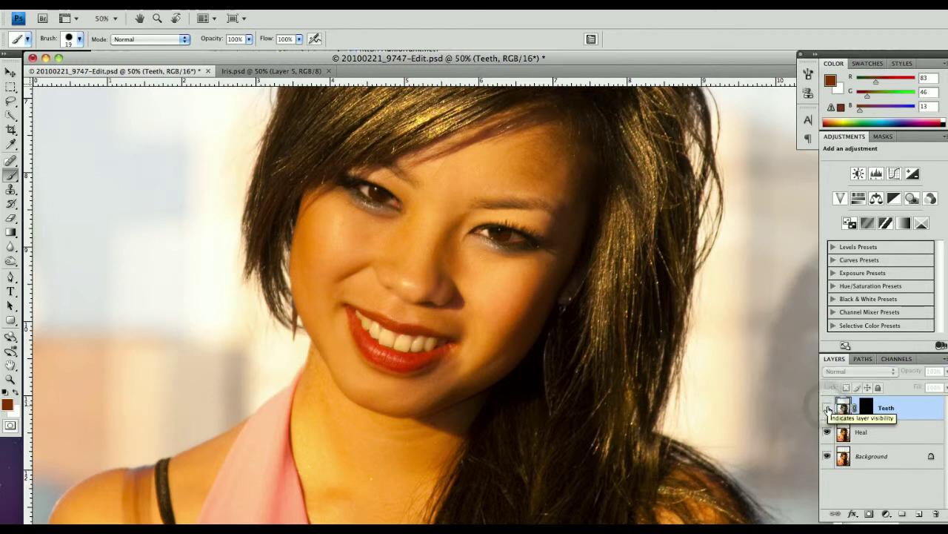
{"action": "left_click", "coordinate": [828, 407]}
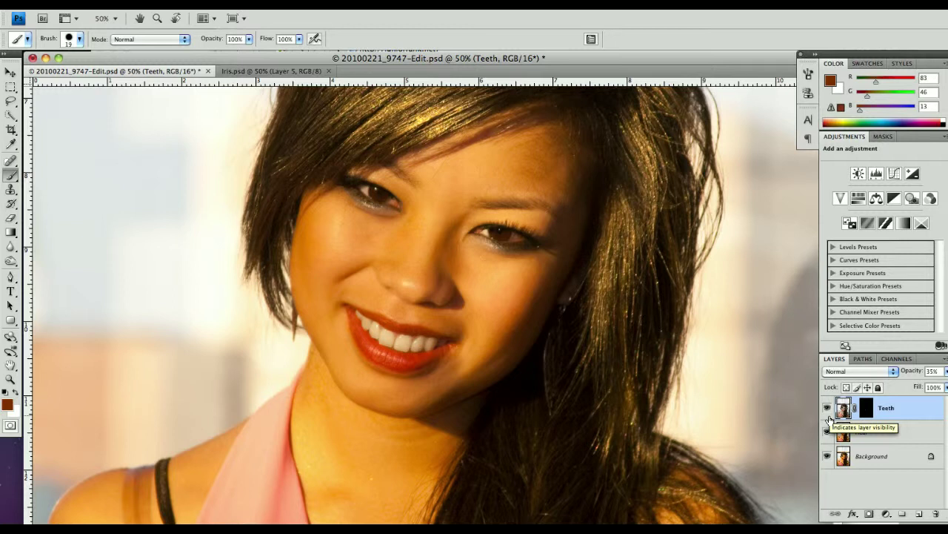
- Stamp all visible layers into a new layer above Teeth and name it Bright Eyes
{"action": "key", "text": "alt+shift+super+e"}
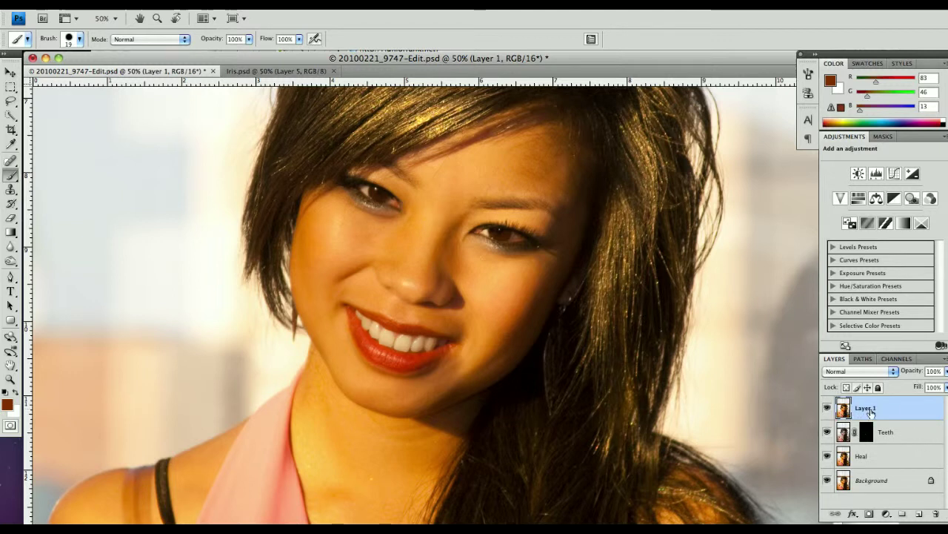
{"action": "left_click", "coordinate": [826, 432]}
{"action": "left_click", "coordinate": [826, 455]}
{"action": "left_click", "coordinate": [827, 479]}
{"action": "left_click_drag", "start_coordinate": [827, 480], "coordinate": [829, 434]}
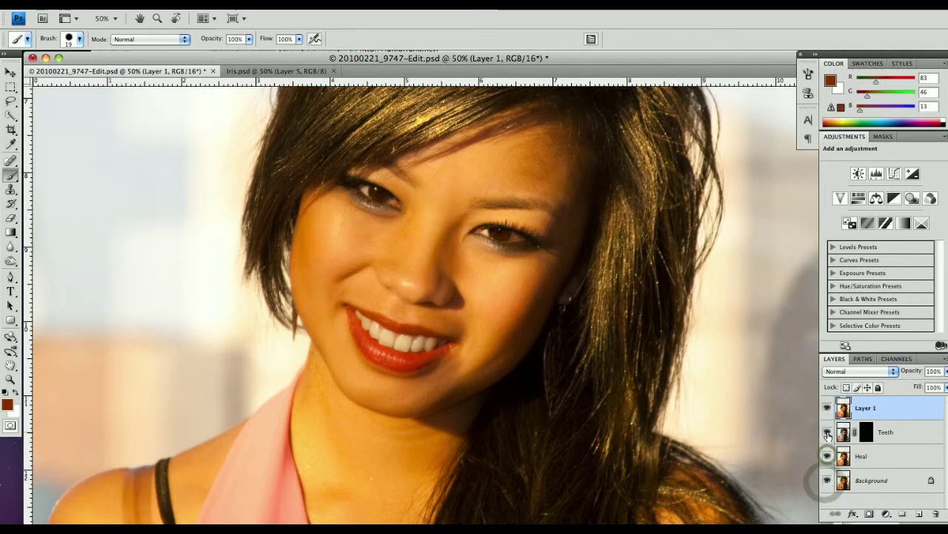
{"action": "double_click", "coordinate": [865, 409]}
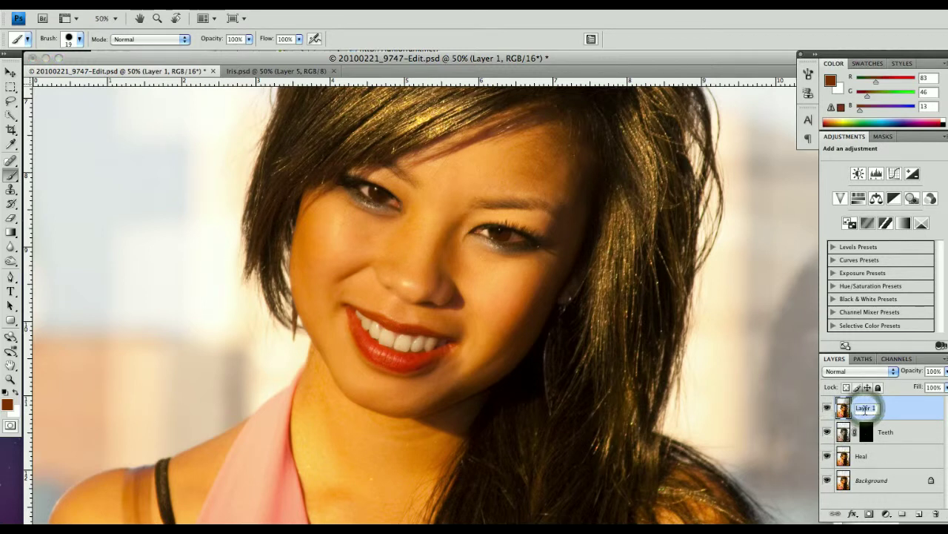
{"action": "type", "text": "Bri"}
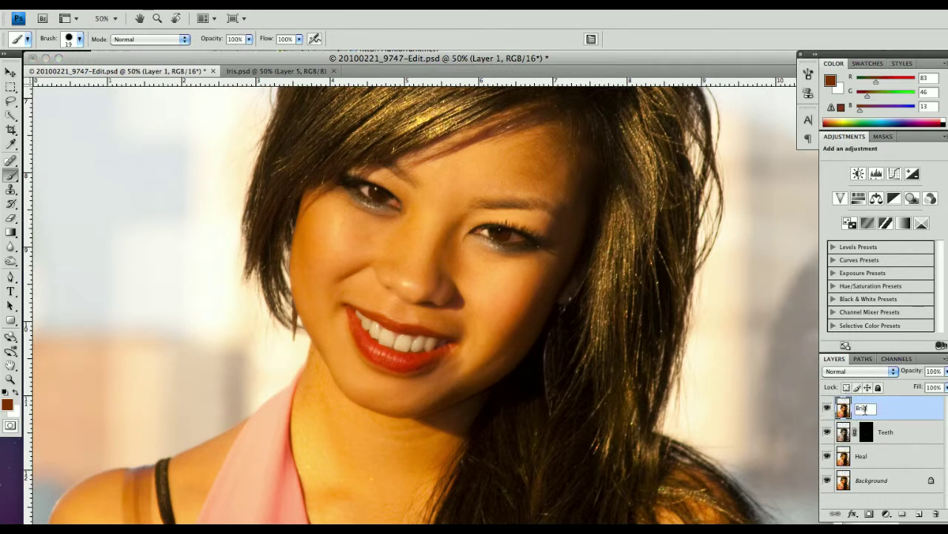
{"action": "type", "text": "ght Eyes"}
{"action": "key", "text": "Return"}
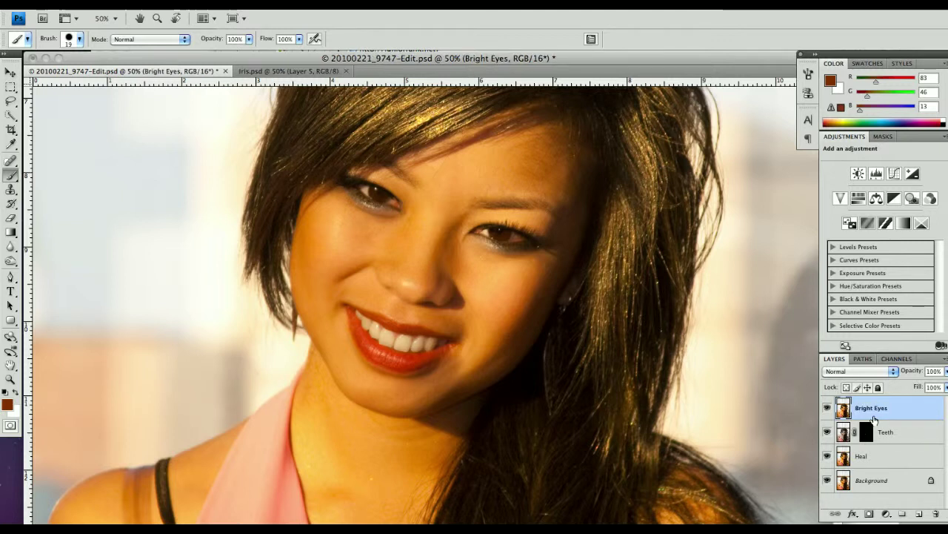
- Set the Bright Eyes layer's blend mode to Screen and add a black mask that hides it
{"action": "left_click", "coordinate": [876, 375]}
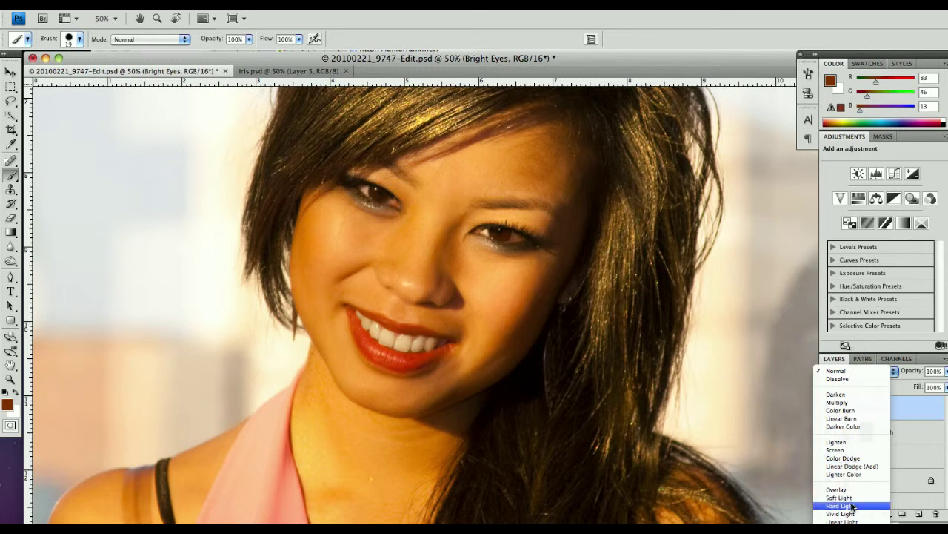
{"action": "left_click", "coordinate": [837, 450]}
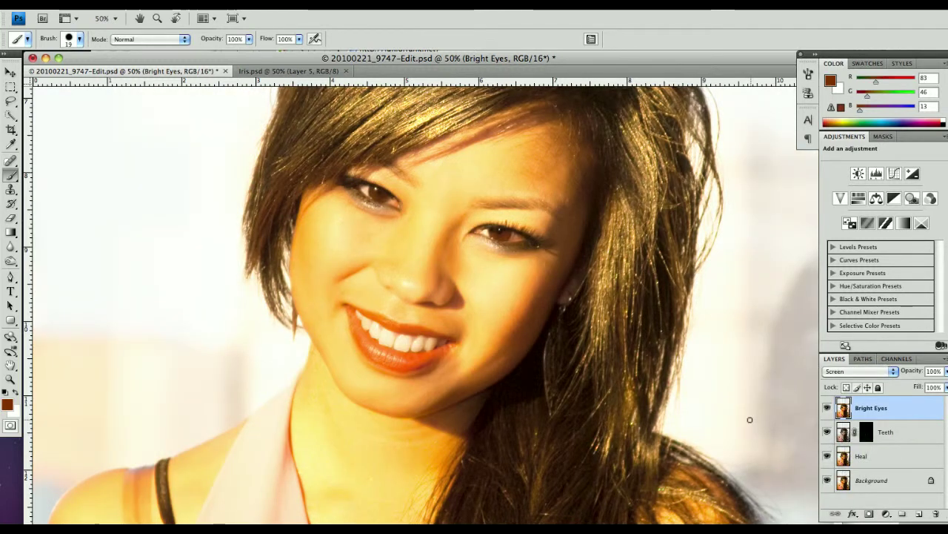
{"action": "left_click", "coordinate": [868, 513], "text": "alt"}
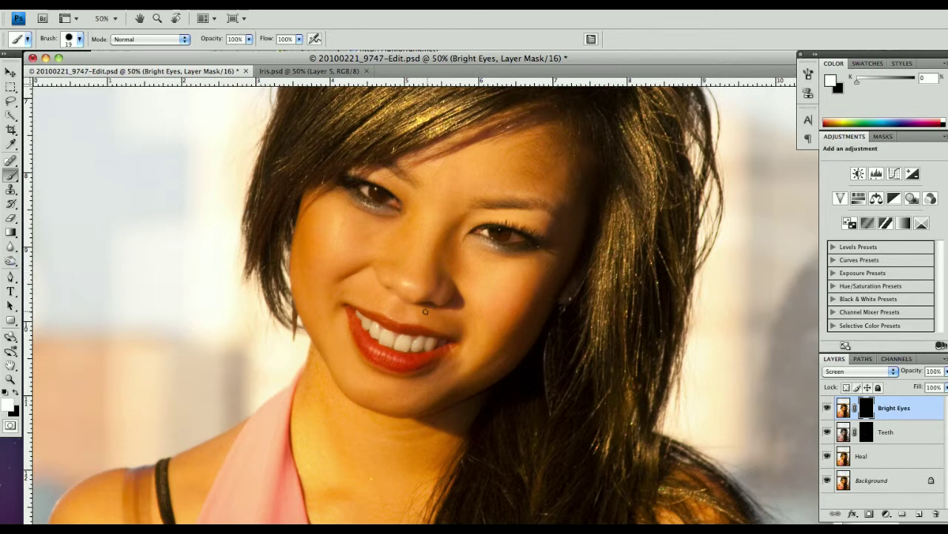
- Paint white on the Bright Eyes mask over the whites and irises of both eyes
{"action": "key", "text": "super+equal"}
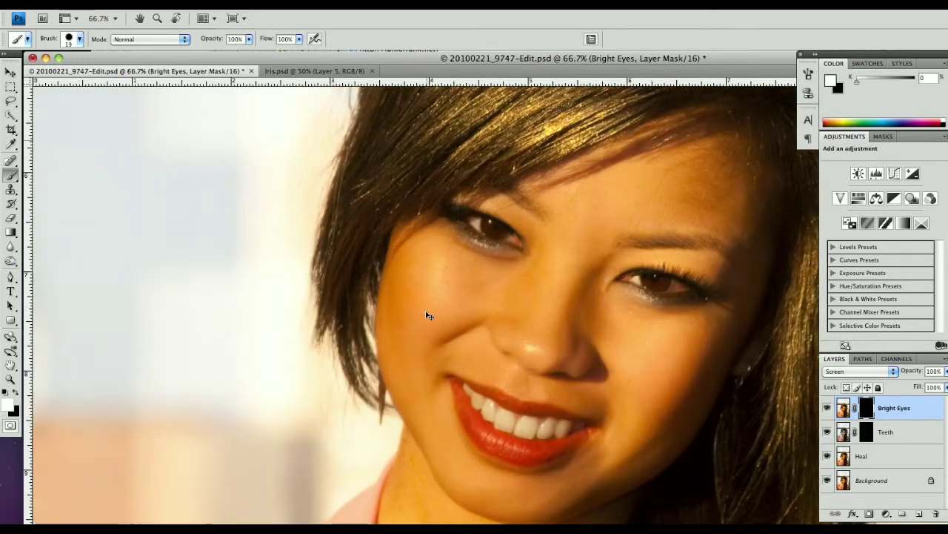
{"action": "key", "text": "super+equal"}
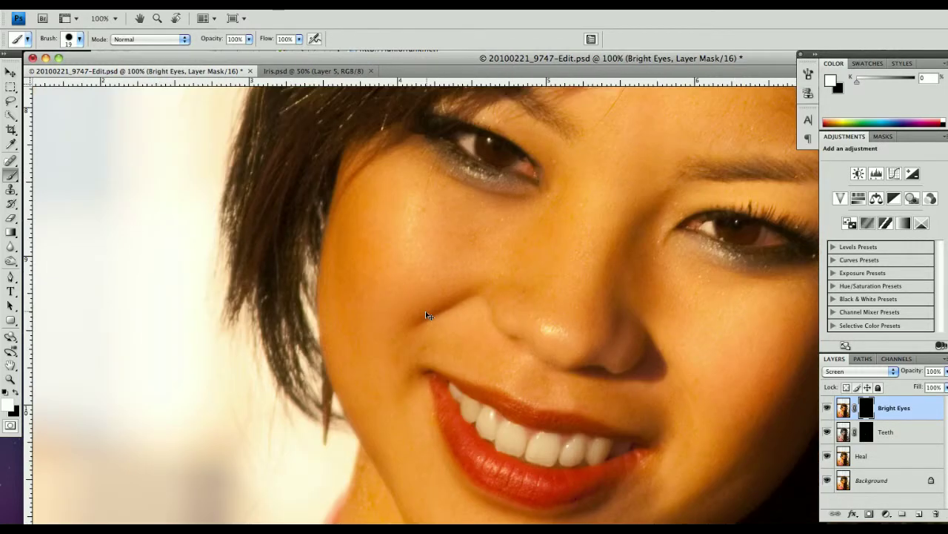
{"action": "key", "text": "super+minus"}
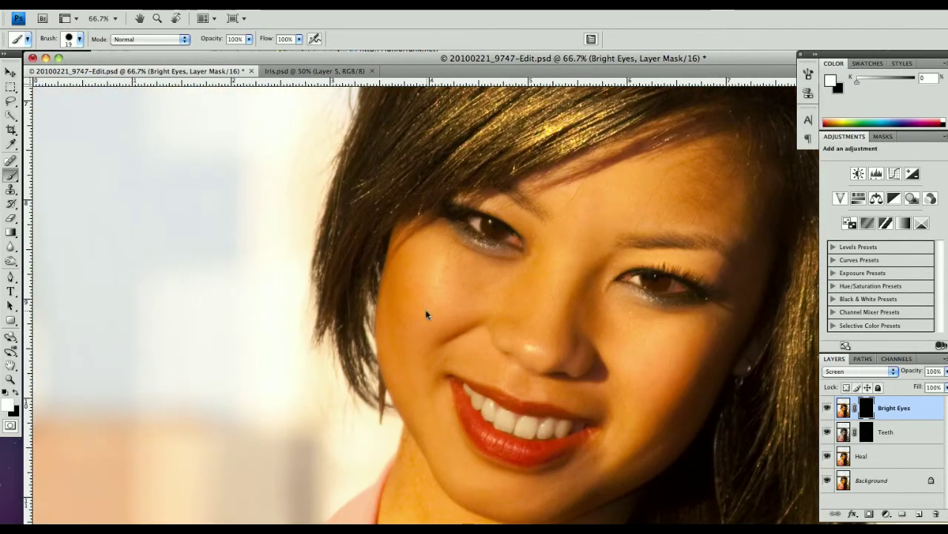
{"action": "scroll", "coordinate": [538, 281], "scroll_direction": "up", "scroll_amount": 3}
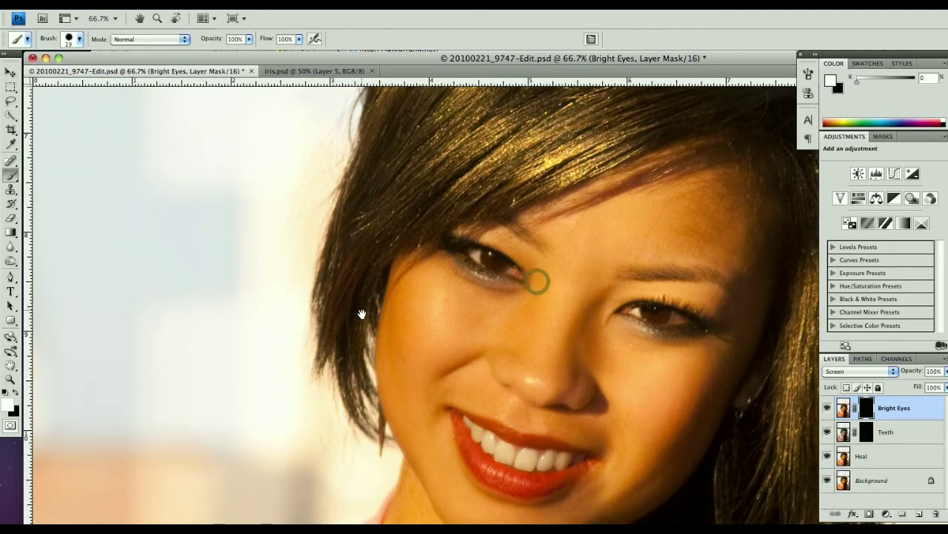
{"action": "key", "text": "super+equal"}
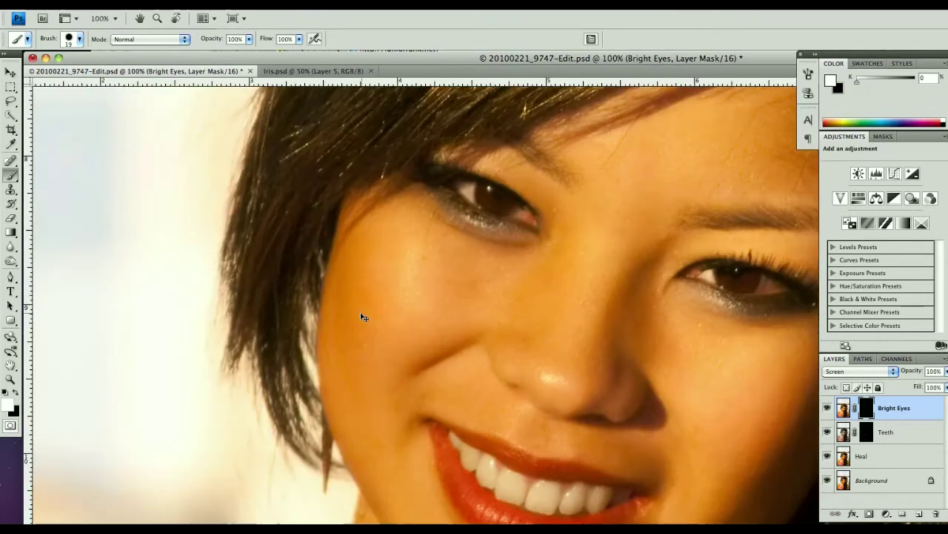
{"action": "key", "text": "super+equal"}
{"action": "scroll", "coordinate": [366, 312], "scroll_direction": "up", "scroll_amount": 10}
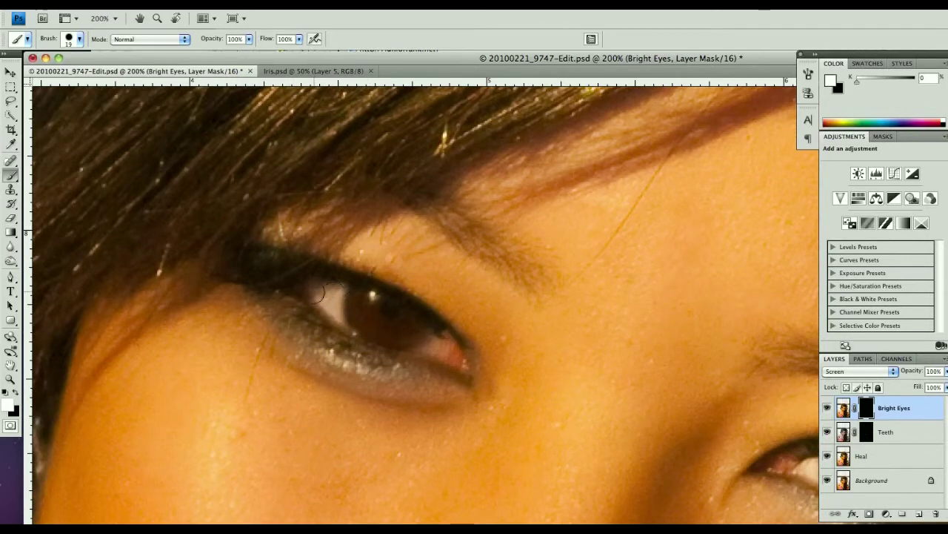
{"action": "mouse_move", "coordinate": [307, 288]}
{"action": "left_mouse_down"}
{"action": "mouse_move", "coordinate": [428, 334]}
{"action": "mouse_move", "coordinate": [458, 363]}
{"action": "mouse_move", "coordinate": [344, 324]}
{"action": "mouse_move", "coordinate": [321, 298]}
{"action": "mouse_move", "coordinate": [344, 321]}
{"action": "mouse_move", "coordinate": [417, 339]}
{"action": "mouse_move", "coordinate": [336, 299]}
{"action": "left_mouse_up"}
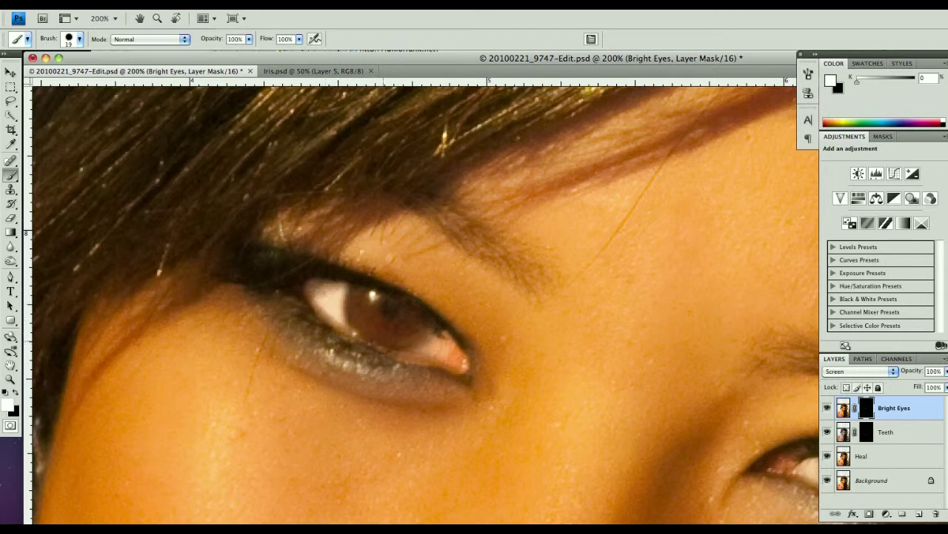
{"action": "scroll", "coordinate": [771, 393], "scroll_direction": "right", "scroll_amount": 5}
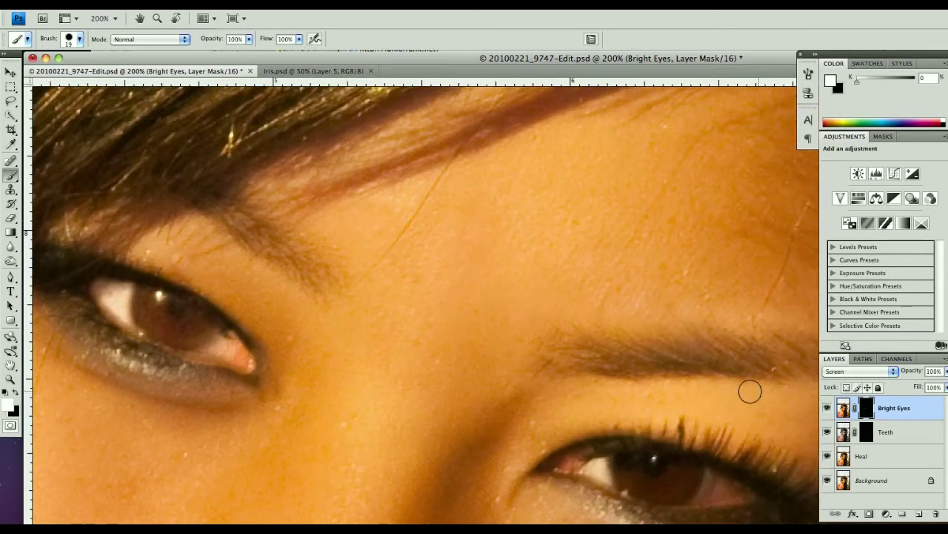
{"action": "mouse_move", "coordinate": [739, 493]}
{"action": "left_mouse_down"}
{"action": "mouse_move", "coordinate": [687, 475]}
{"action": "mouse_move", "coordinate": [588, 469]}
{"action": "mouse_move", "coordinate": [626, 488]}
{"action": "mouse_move", "coordinate": [734, 491]}
{"action": "mouse_move", "coordinate": [652, 493]}
{"action": "mouse_move", "coordinate": [580, 467]}
{"action": "left_mouse_up"}
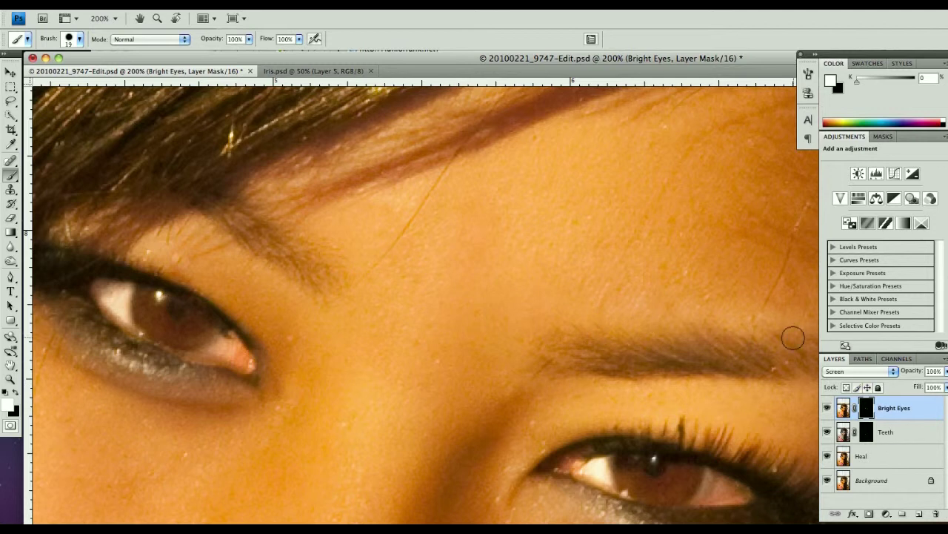
- Lower the Bright Eyes layer's opacity to 32% and compare the eyes with and without the layer
{"action": "left_click_drag", "start_coordinate": [912, 375], "coordinate": [871, 371]}
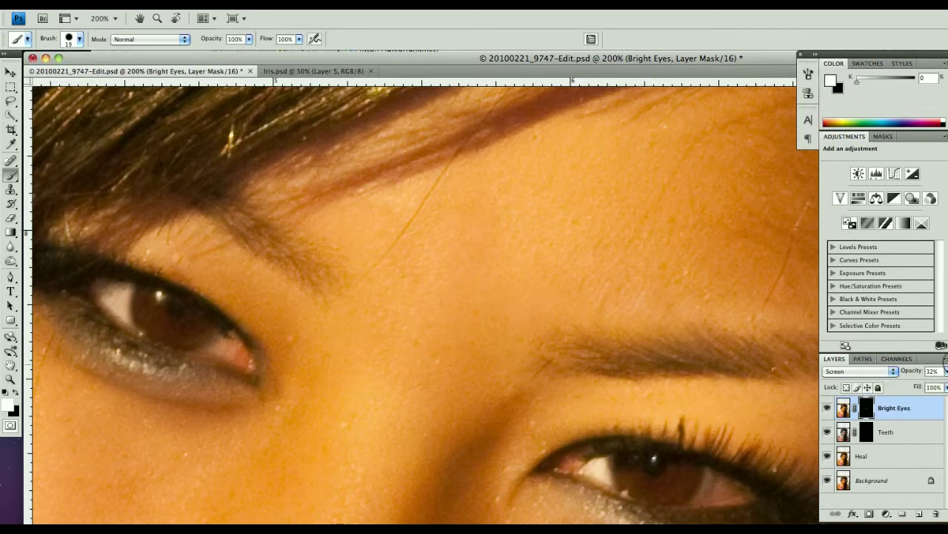
{"action": "left_click", "coordinate": [828, 408]}
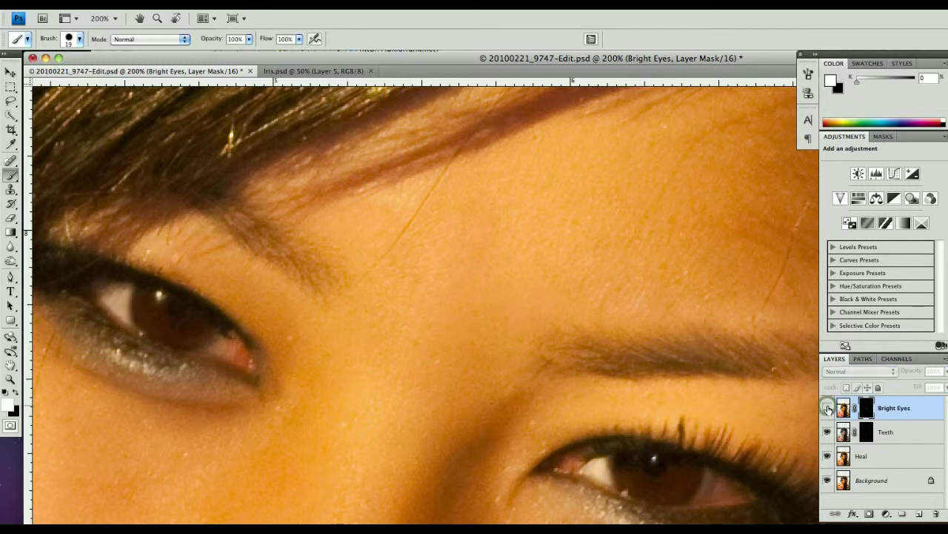
{"action": "left_click", "coordinate": [828, 407]}
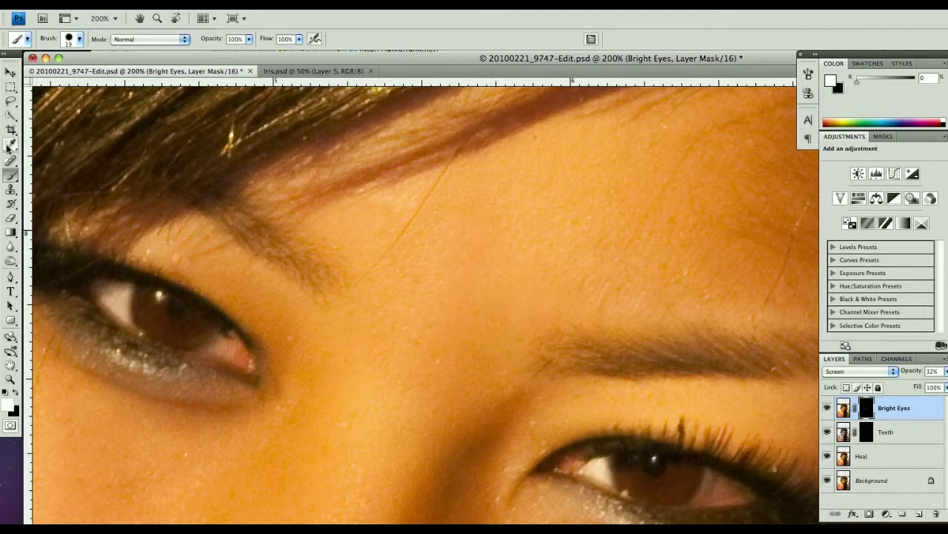
- Target the Bright Eyes layer's image and sample the brown of the iris as the foreground color with the Eyedropper
{"action": "left_click", "coordinate": [9, 145]}
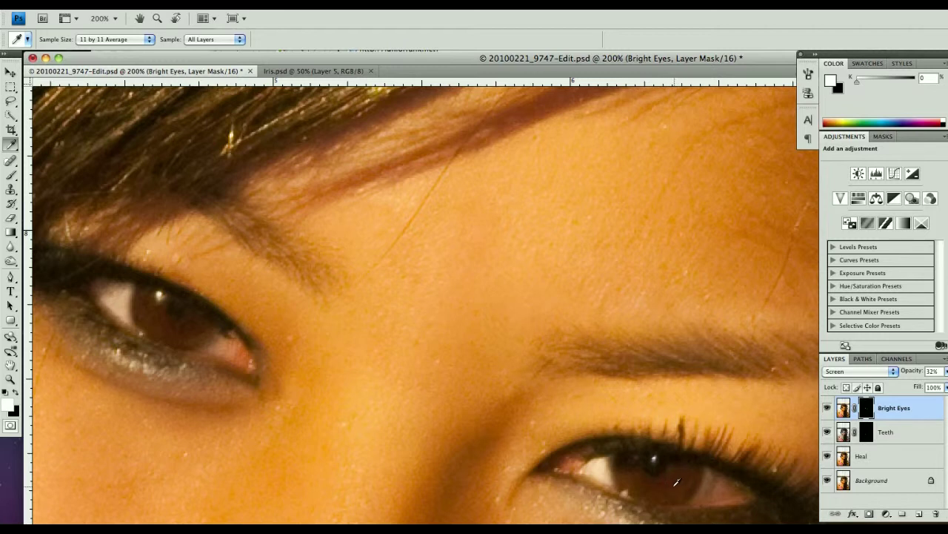
{"action": "left_click", "coordinate": [843, 408]}
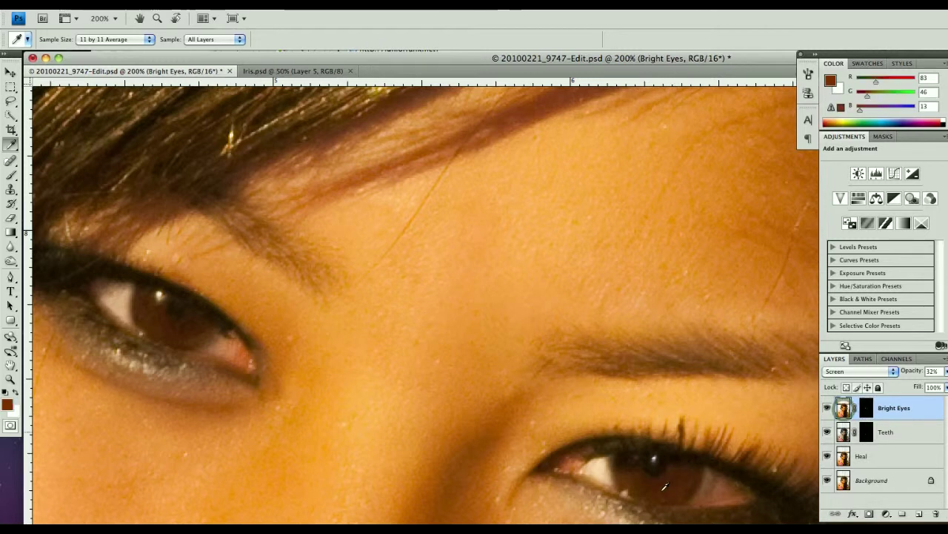
{"action": "left_click", "coordinate": [678, 479]}
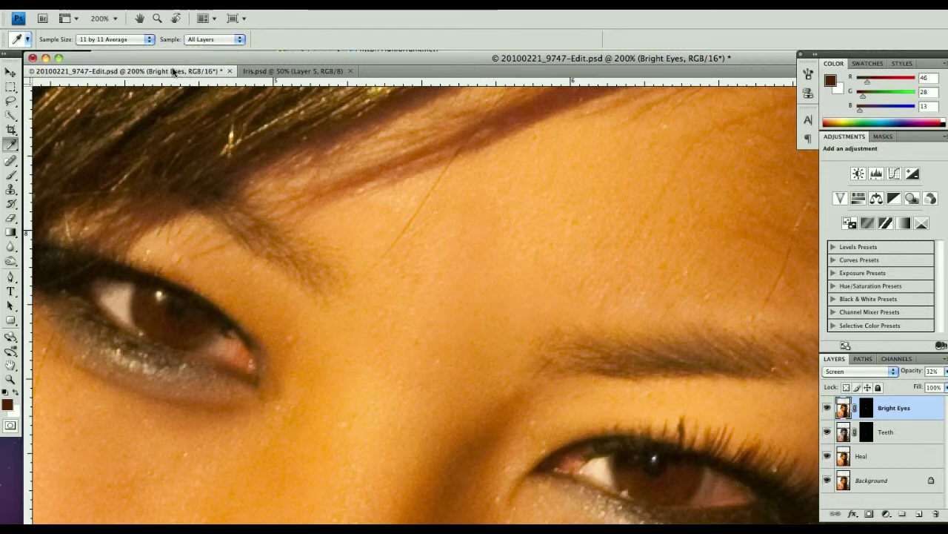
- Switch to Iris.psd and examine how its layers build up the brown iris by hiding them and showing them again one at a time
{"action": "left_click", "coordinate": [293, 72]}
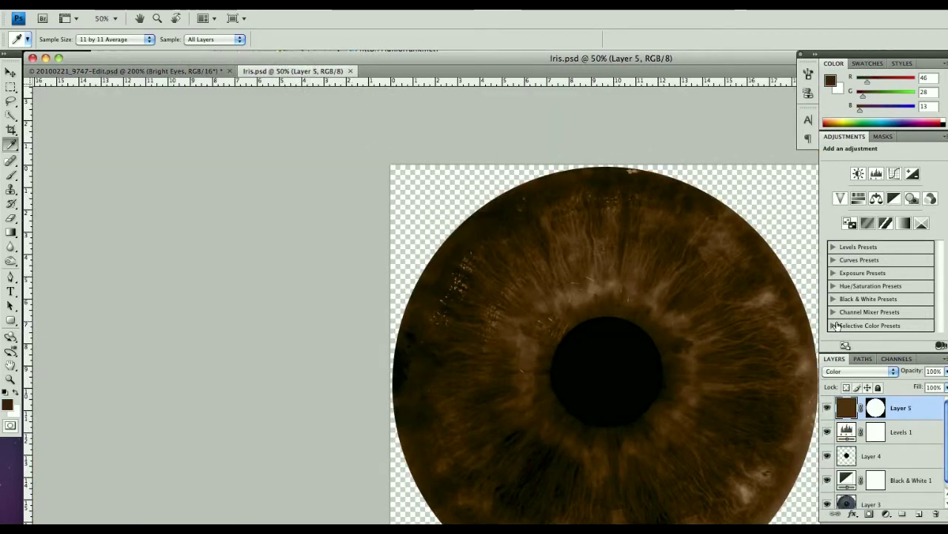
{"action": "left_click", "coordinate": [827, 407]}
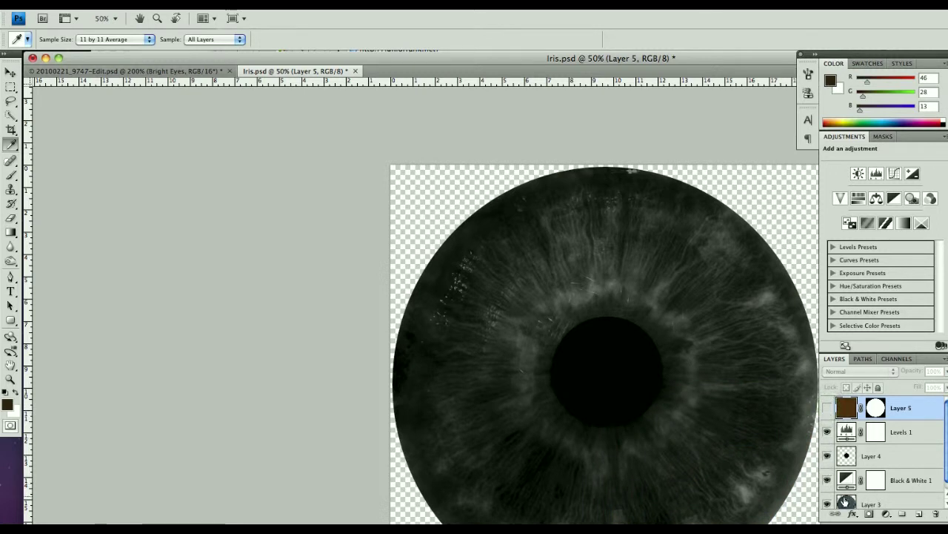
{"action": "left_click_drag", "start_coordinate": [827, 480], "coordinate": [827, 432]}
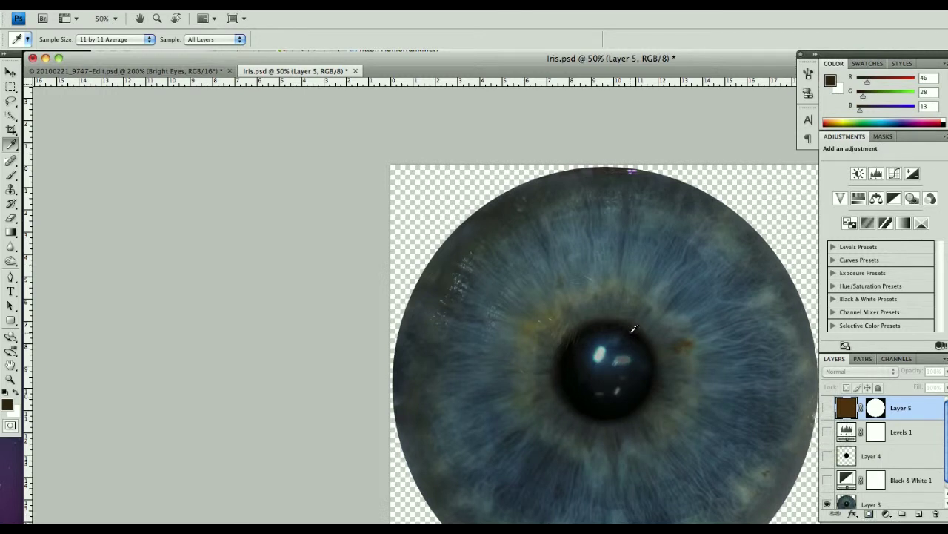
{"action": "left_click", "coordinate": [827, 480]}
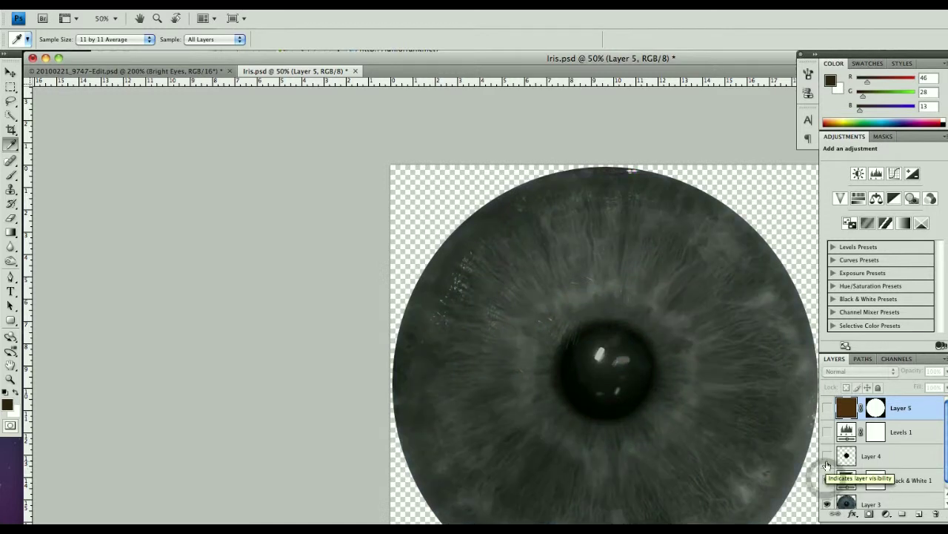
{"action": "left_click", "coordinate": [827, 456]}
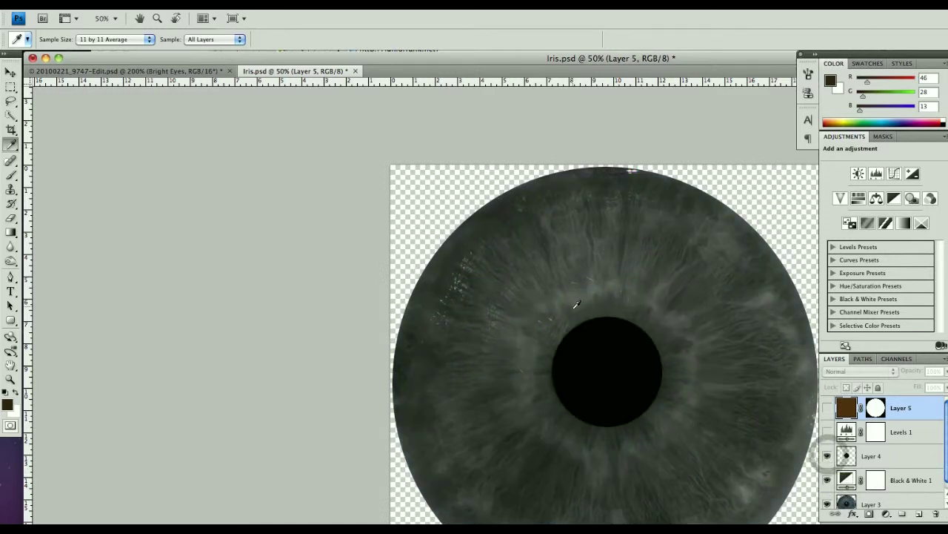
{"action": "left_click", "coordinate": [826, 433]}
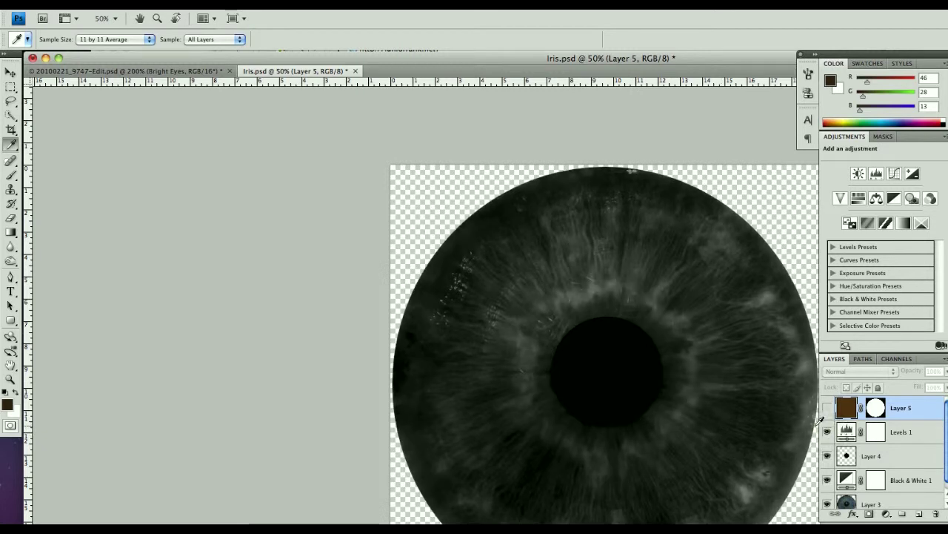
{"action": "left_click", "coordinate": [828, 409]}
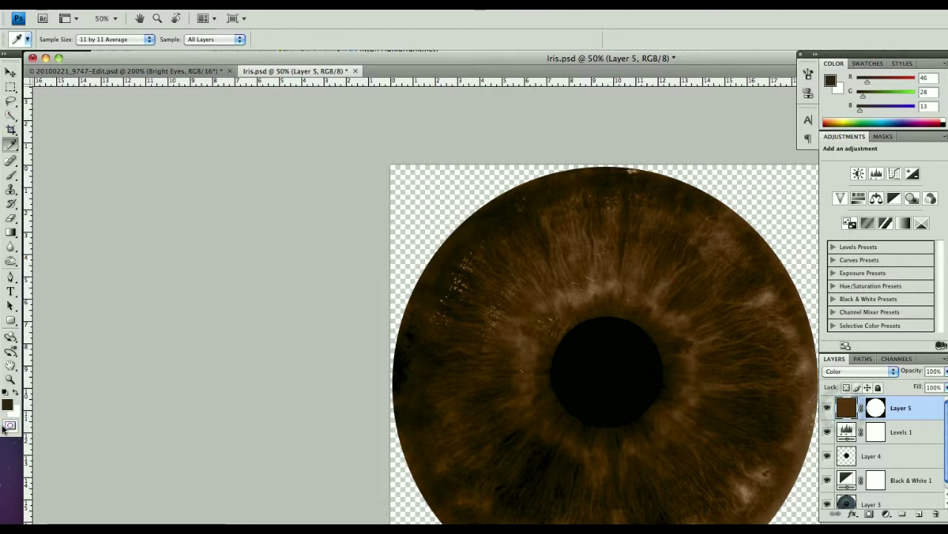
- Brighten the sampled foreground brown to R 136, G 76, B 24 and fill Layer 5 with it
{"action": "left_click", "coordinate": [6, 404]}
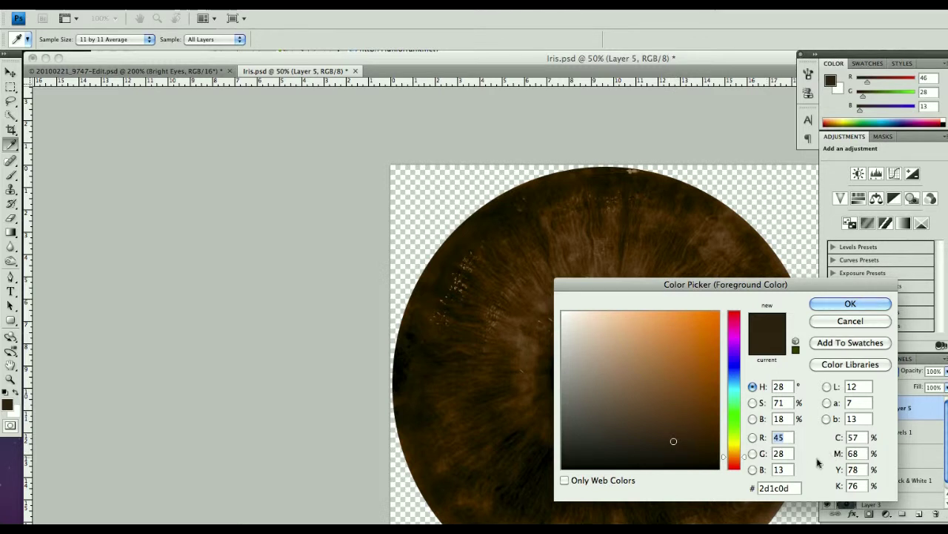
{"action": "left_click", "coordinate": [753, 419]}
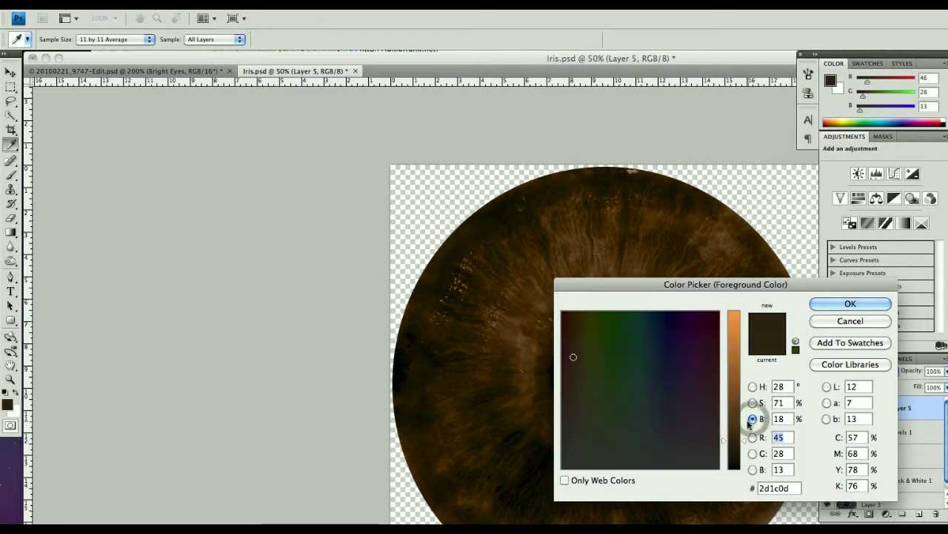
{"action": "left_click", "coordinate": [753, 469]}
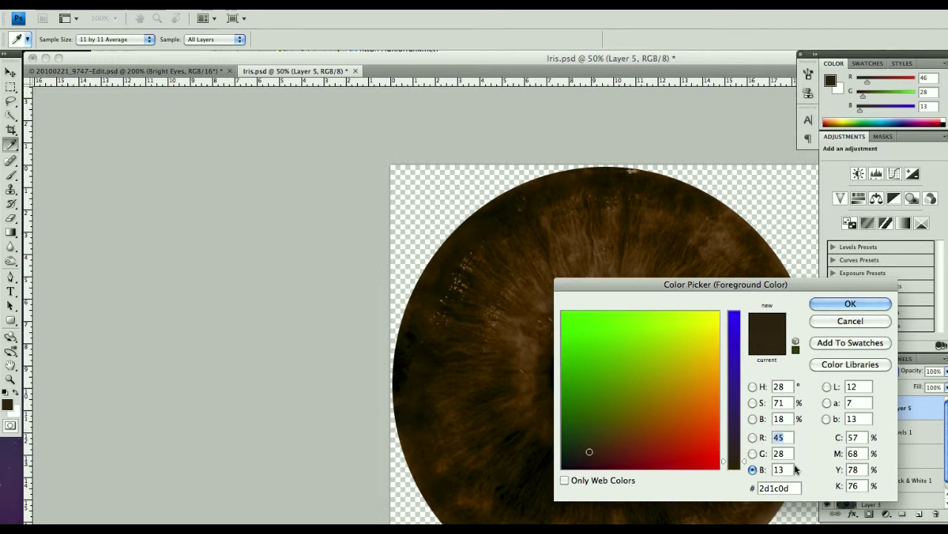
{"action": "key", "text": "Return"}
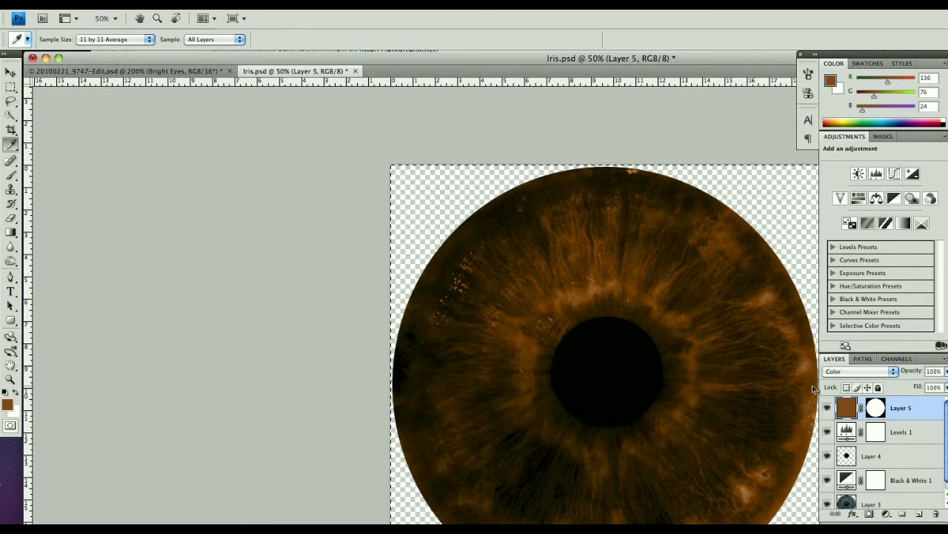
- Stamp all visible layers of Iris.psd into a new top layer and return to the portrait document
{"action": "key", "text": "super+alt+shift+e"}
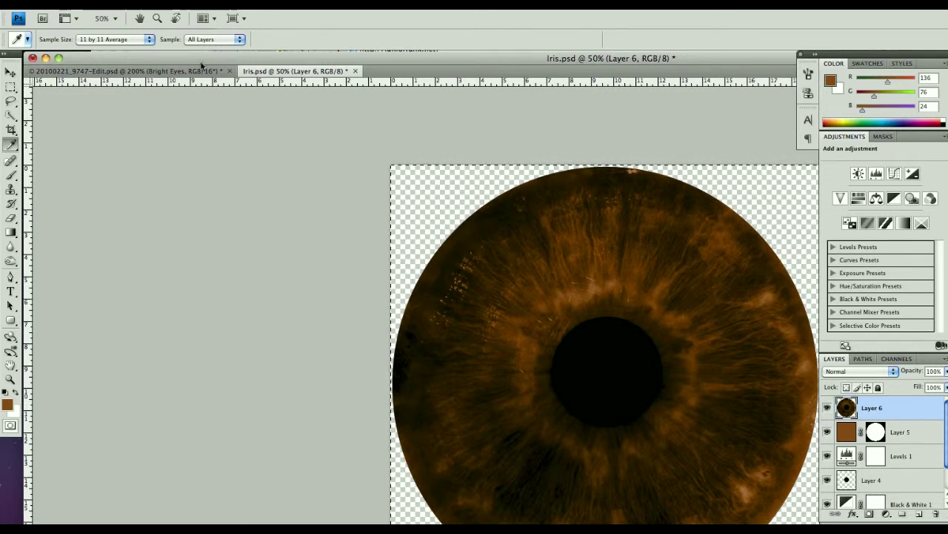
{"action": "left_click", "coordinate": [120, 71]}
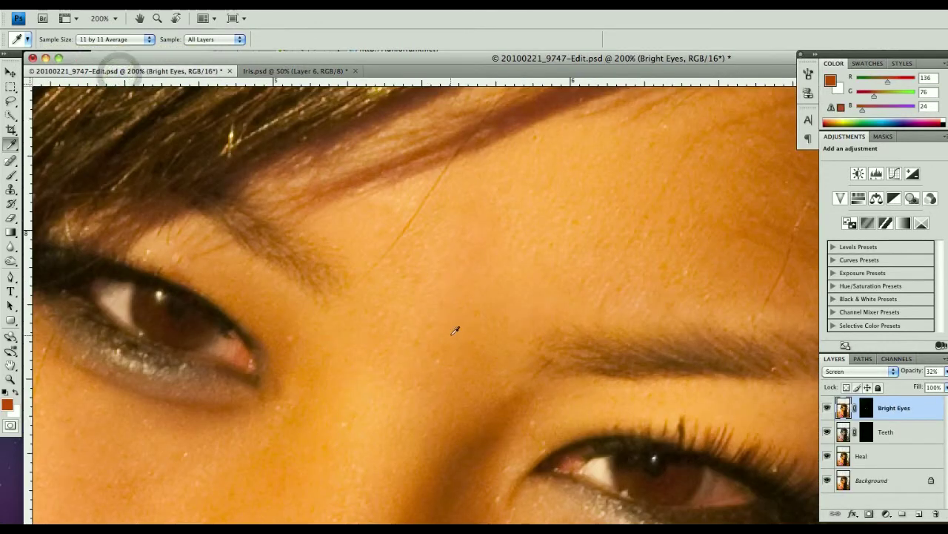
{"action": "key", "text": "super+minus"}
{"action": "key", "text": "super+minus"}
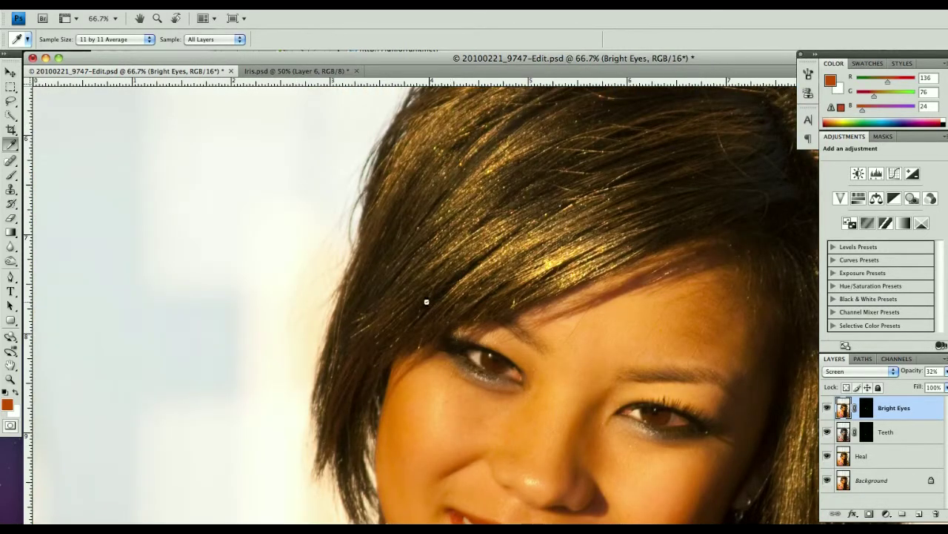
- Paste the merged iris as a new layer above Bright Eyes and convert it to a Smart Object
{"action": "key", "text": "super+v"}
{"action": "left_click", "coordinate": [726, 310]}
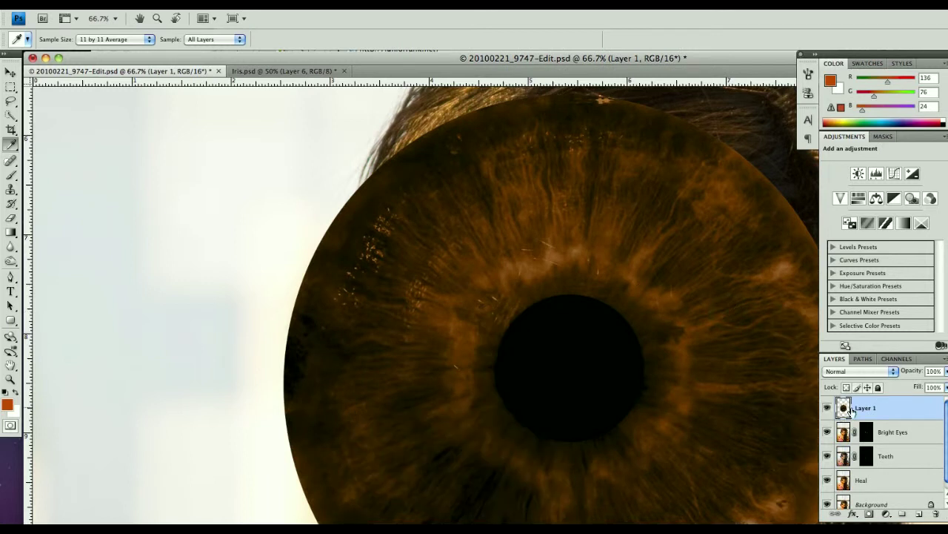
{"action": "right_click", "coordinate": [875, 408]}
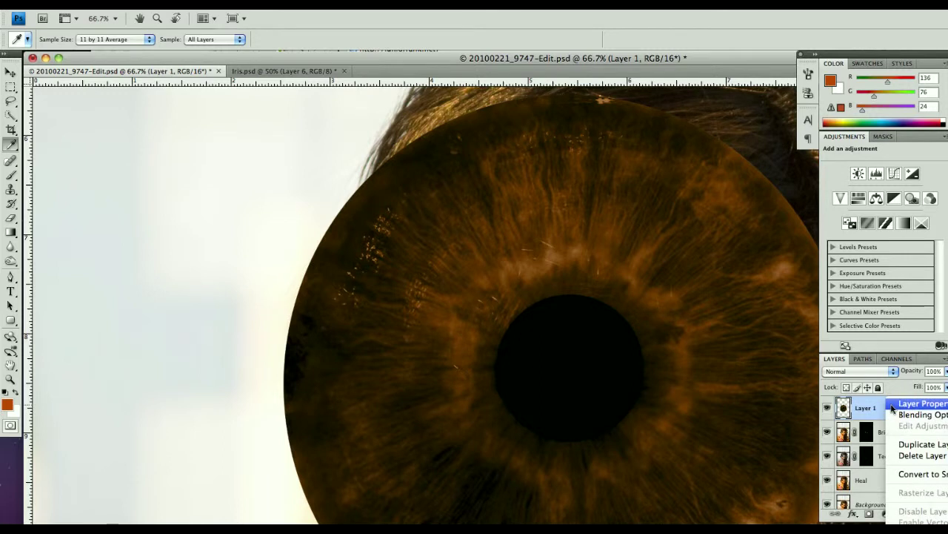
{"action": "left_click", "coordinate": [922, 473]}
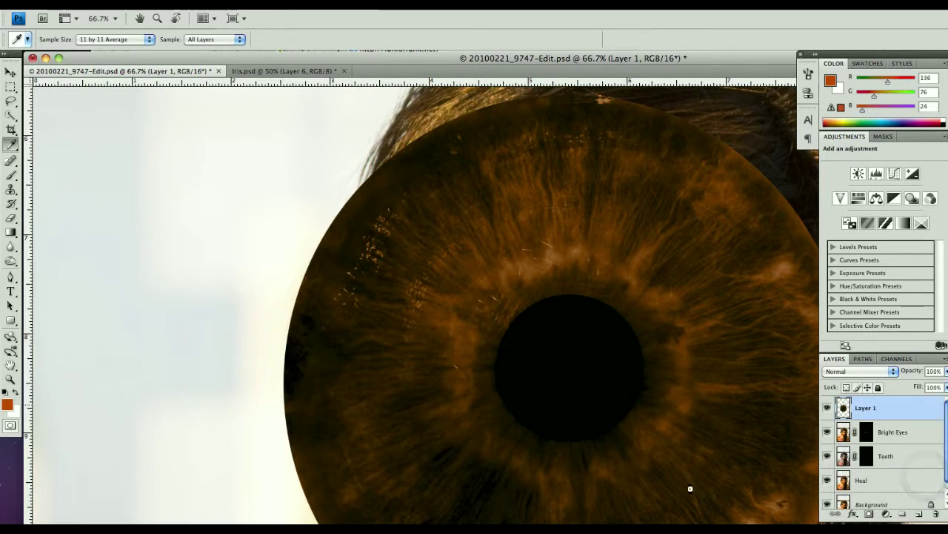
{"action": "key", "text": "super+t"}
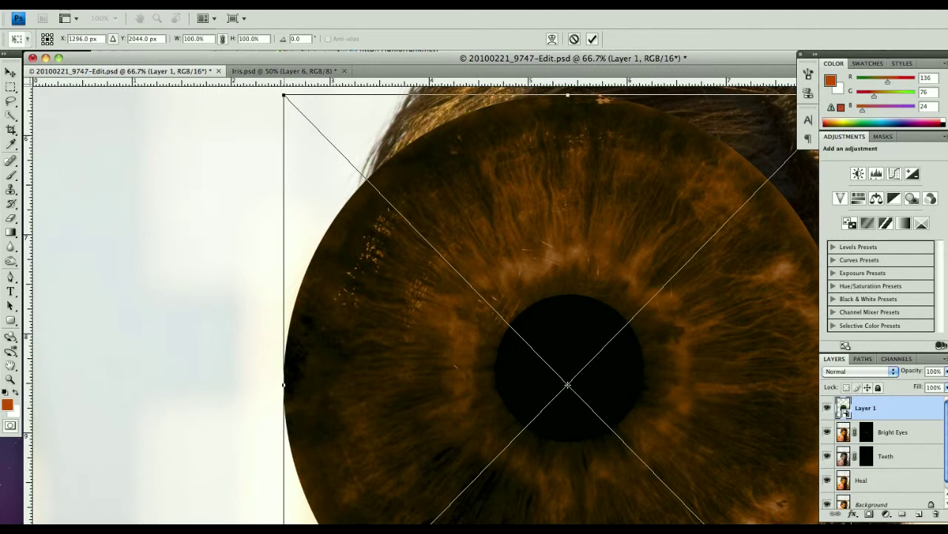
{"action": "left_click_drag", "start_coordinate": [285, 523], "coordinate": [754, 236]}
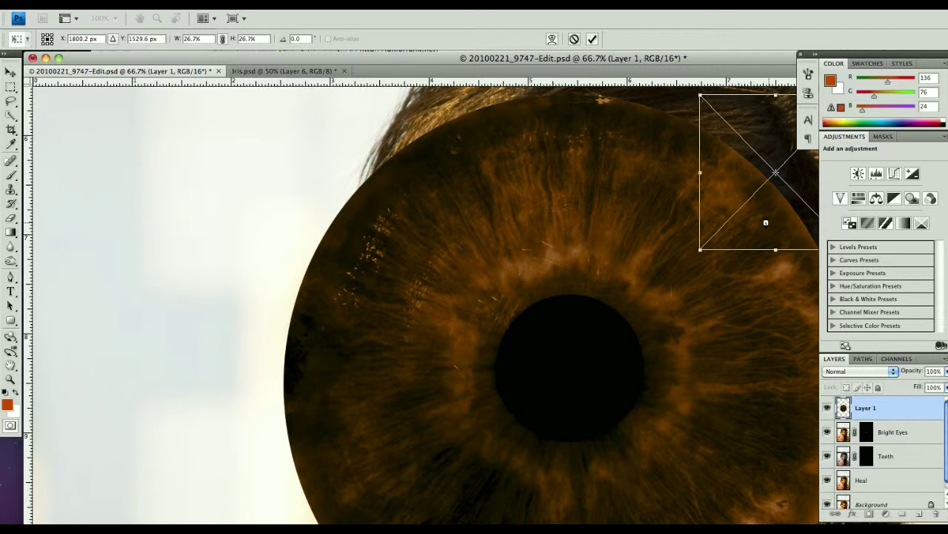
{"action": "left_click_drag", "start_coordinate": [766, 222], "coordinate": [699, 265]}
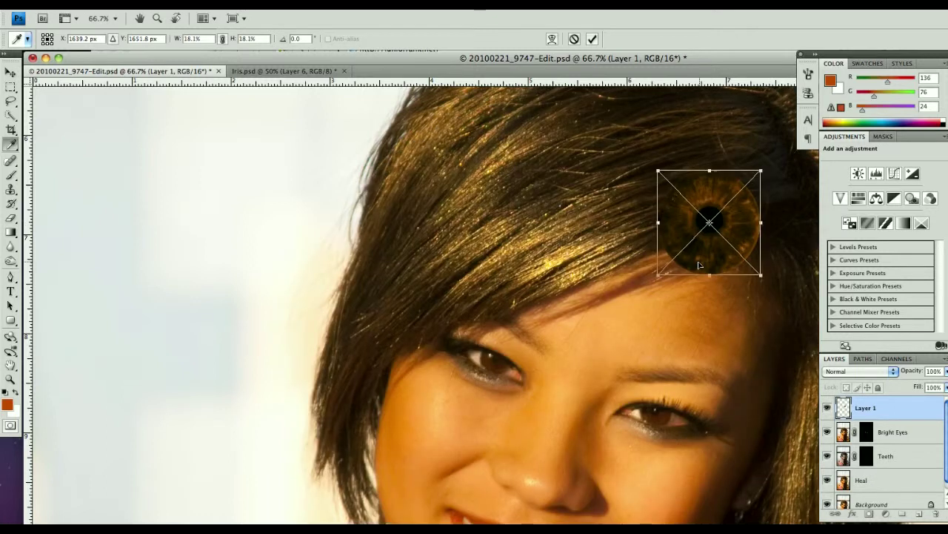
{"action": "key", "text": "Escape"}
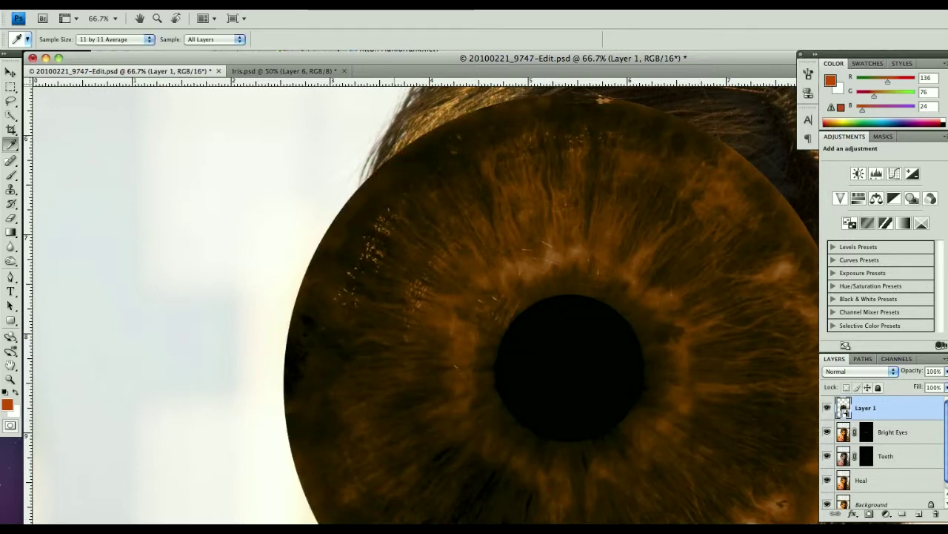
- Scale the iris Smart Object down to about 8.9% with Free Transform and place it over the left-hand eye in the portrait
{"action": "key", "text": "ctrl+t"}
{"action": "left_click_drag", "start_coordinate": [284, 522], "coordinate": [672, 366]}
{"action": "left_click_drag", "start_coordinate": [656, 300], "coordinate": [489, 387]}
{"action": "left_click_drag", "start_coordinate": [545, 312], "coordinate": [506, 345]}
{"action": "left_click_drag", "start_coordinate": [490, 383], "coordinate": [495, 376]}
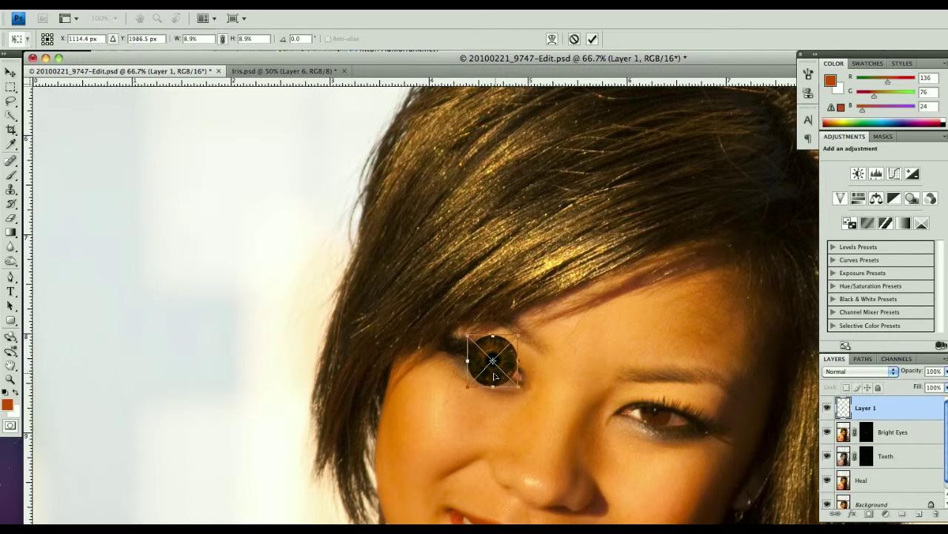
- Lower the iris layer's opacity to 50%, shrink it to about 6.0% and align it with the real iris underneath
{"action": "key", "text": "super+plus"}
{"action": "key", "text": "super+plus"}
{"action": "key", "text": "super+plus"}
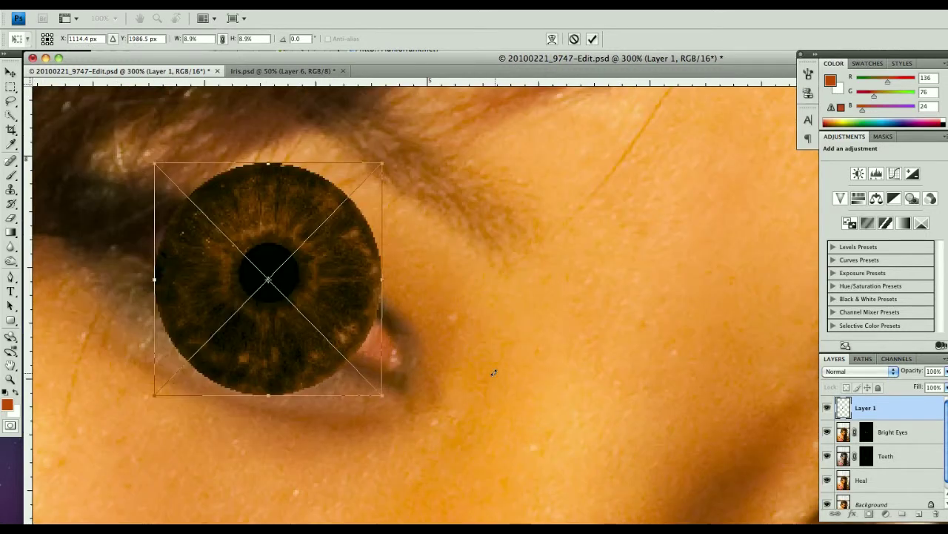
{"action": "left_click_drag", "start_coordinate": [918, 376], "coordinate": [842, 376]}
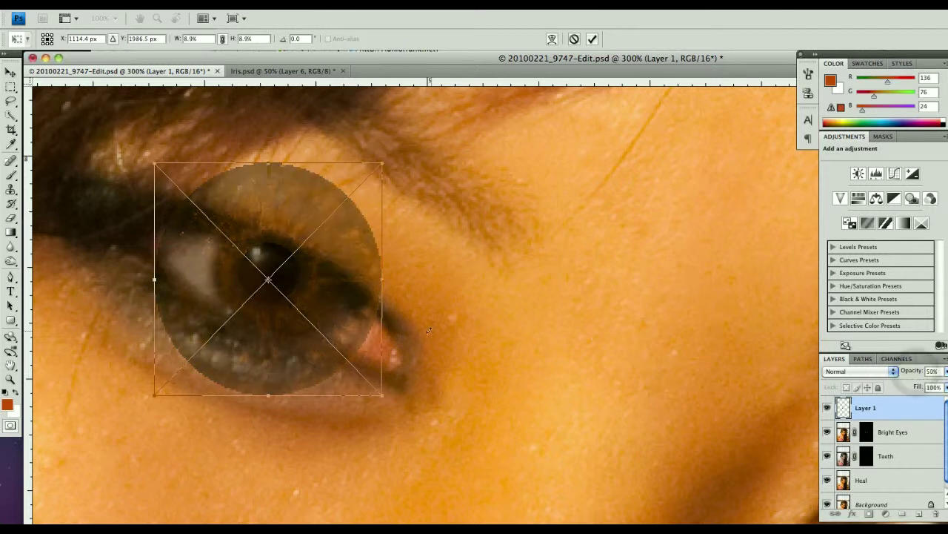
{"action": "left_click_drag", "start_coordinate": [382, 162], "coordinate": [284, 218]}
{"action": "left_click_drag", "start_coordinate": [251, 320], "coordinate": [327, 275]}
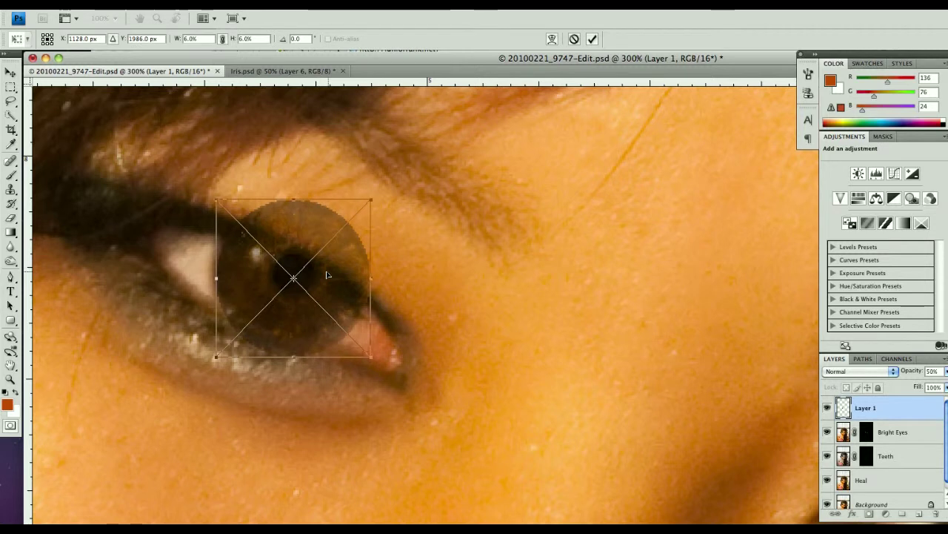
- Nudge the iris one pixel left, apply the transform and restore the layer's opacity to 100%
{"action": "key", "text": "Left"}
{"action": "key", "text": "0"}
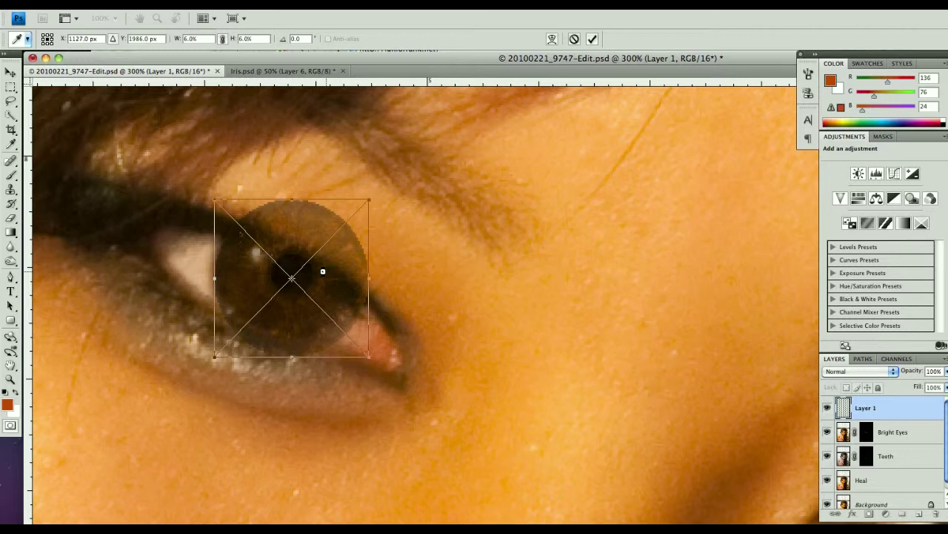
{"action": "key", "text": "Return"}
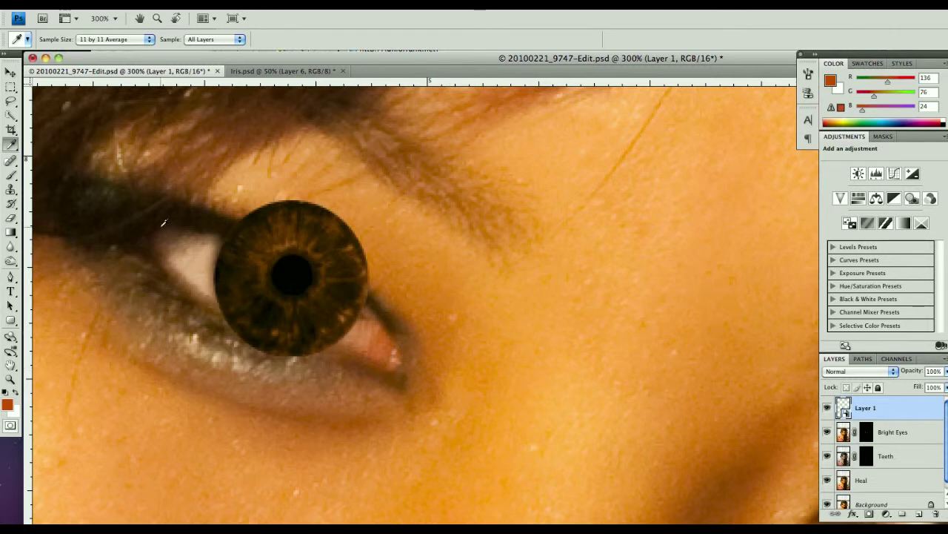
- Fine-tune the iris position over the left-hand eye with the Move tool, shifting it a few pixels left and slightly down
{"action": "left_click", "coordinate": [10, 72]}
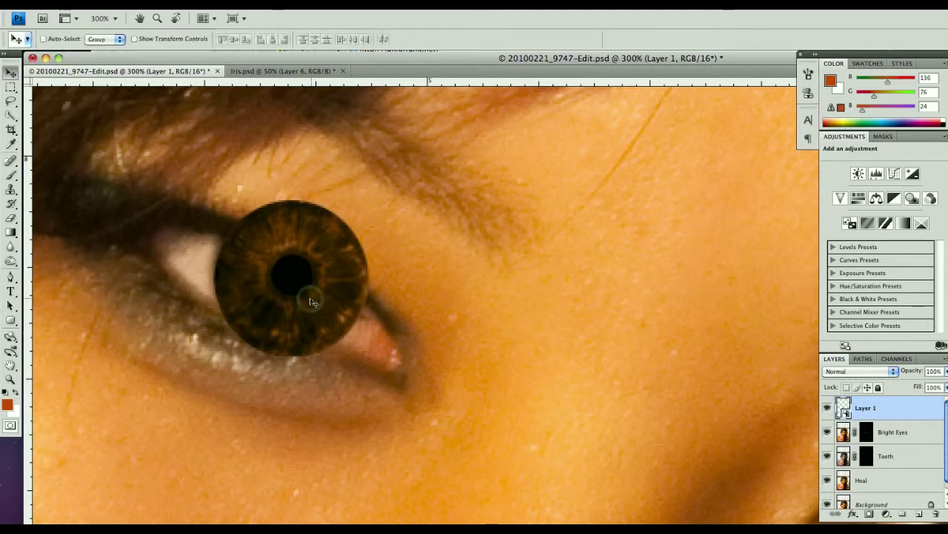
{"action": "key", "text": "Left"}
{"action": "key", "text": "Left"}
{"action": "key", "text": "Left"}
{"action": "key", "text": "Left"}
{"action": "key", "text": "Left"}
{"action": "key", "text": "Down"}
{"action": "key", "text": "Right"}
{"action": "key", "text": "Up"}
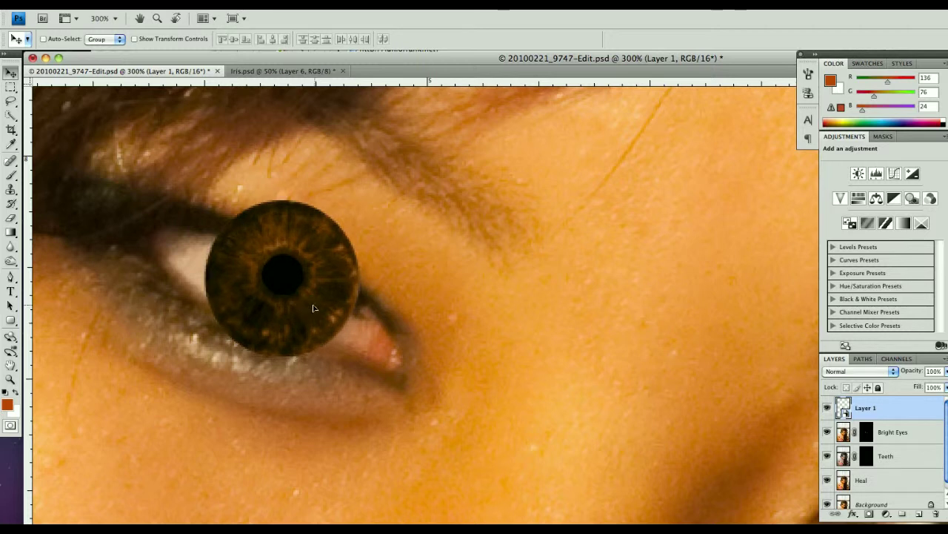
{"action": "key", "text": "Right"}
{"action": "key", "text": "Down"}
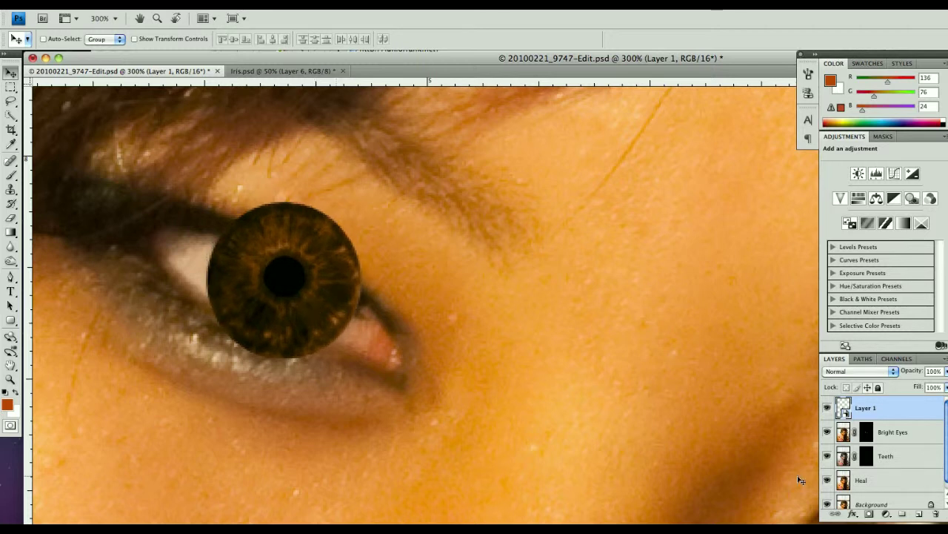
- Rename the iris layer Layer 1 as Eye Left
{"action": "scroll", "coordinate": [426, 300], "scroll_direction": "right", "scroll_amount": 5}
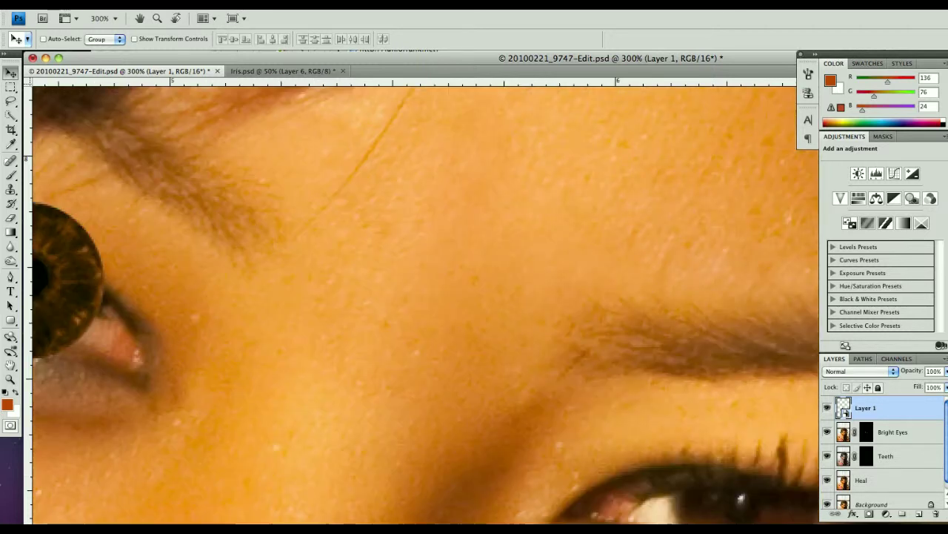
{"action": "scroll", "coordinate": [426, 300], "scroll_direction": "left", "scroll_amount": 1}
{"action": "key", "text": "super+minus"}
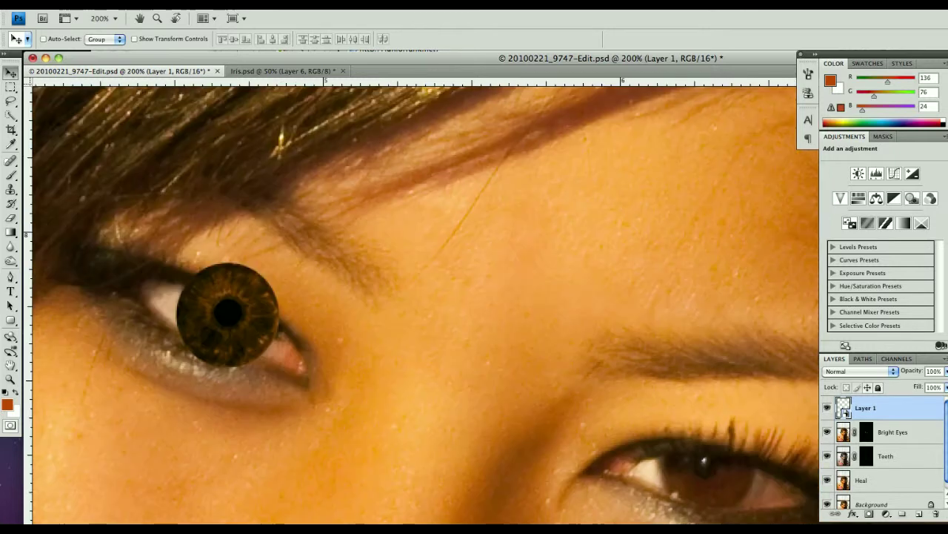
{"action": "scroll", "coordinate": [415, 296], "scroll_direction": "down", "scroll_amount": 2}
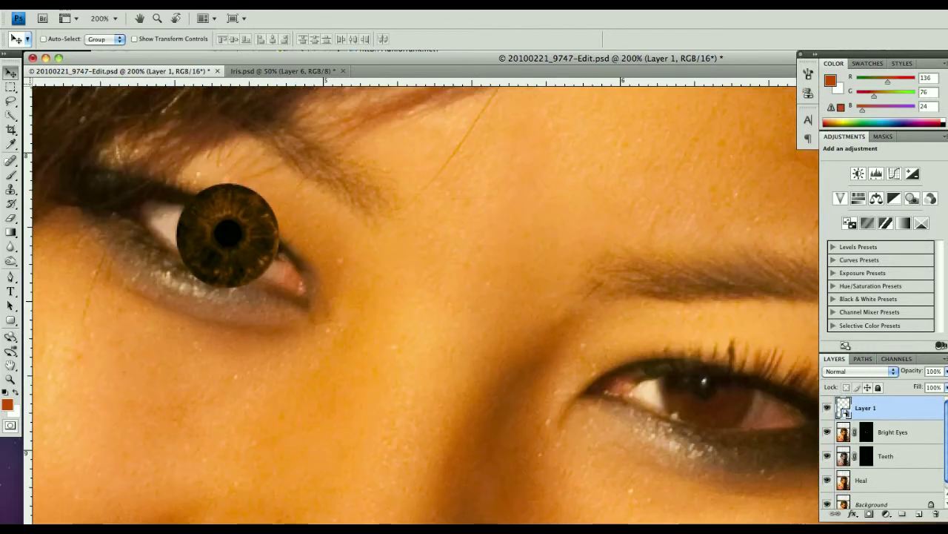
{"action": "scroll", "coordinate": [168, 409], "scroll_direction": "down", "scroll_amount": 1}
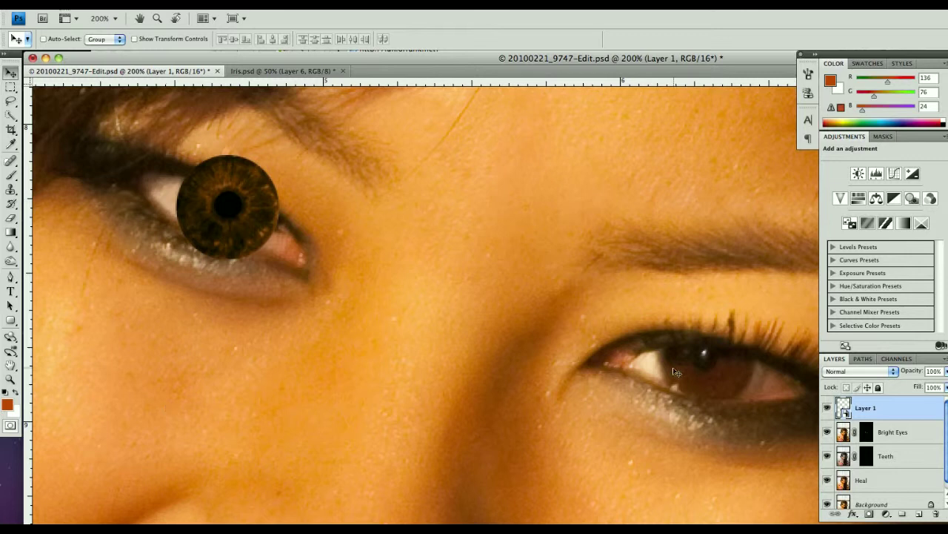
{"action": "double_click", "coordinate": [863, 408]}
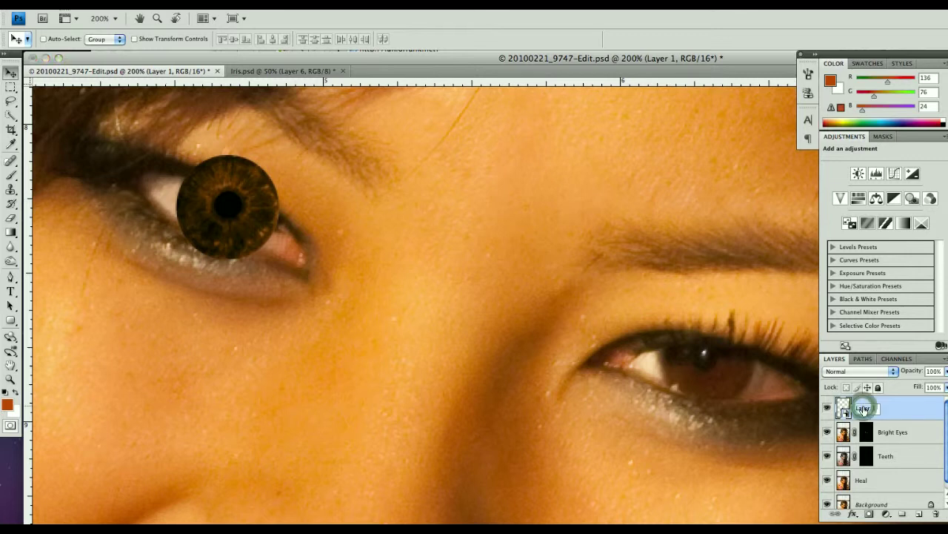
{"action": "type", "text": "Eye"}
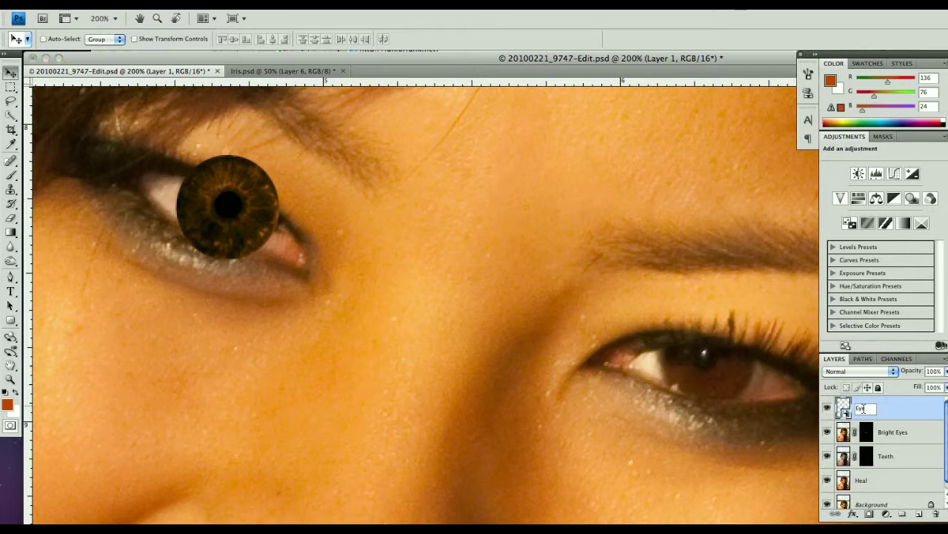
{"action": "type", "text": " Left"}
{"action": "key", "text": "Return"}
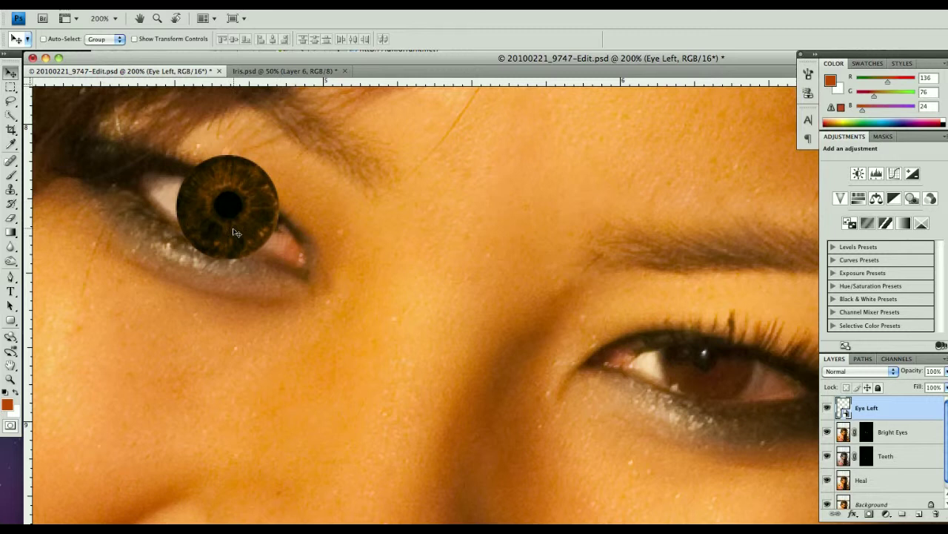
- Duplicate the Eye Left iris onto the other eye and rotate the copy about -35.8° so the two irises differ
{"action": "left_click_drag", "start_coordinate": [233, 233], "coordinate": [713, 386]}
{"action": "key", "text": "super+t"}
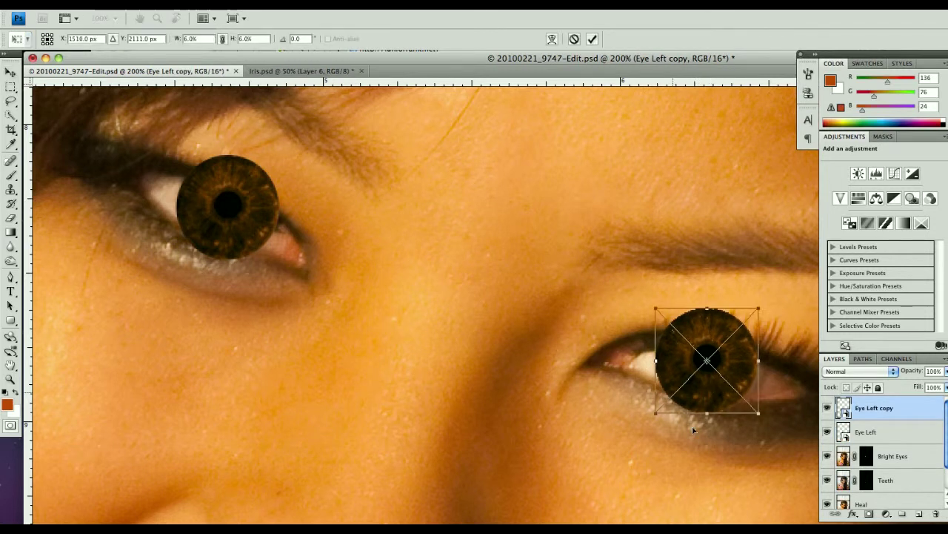
{"action": "left_click_drag", "start_coordinate": [746, 442], "coordinate": [784, 406]}
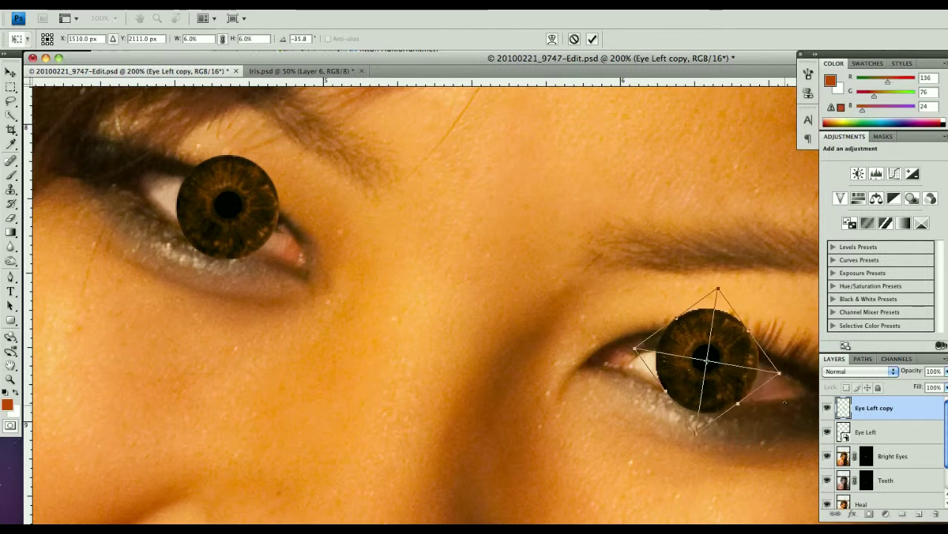
{"action": "key", "text": "Return"}
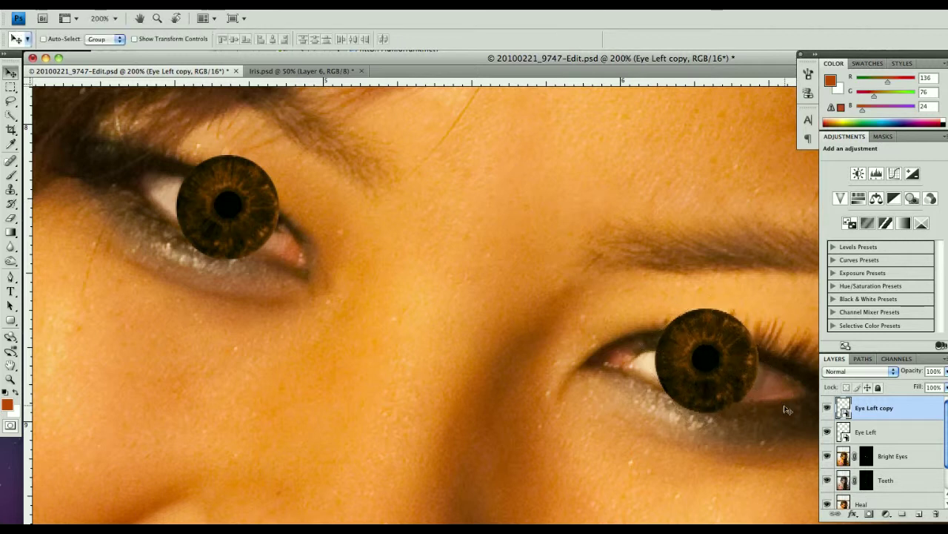
- Scale the Eye Left copy iris to 5.8%, lower its opacity to 66%, and align it over the right-hand eye
{"action": "key", "text": "ctrl+t"}
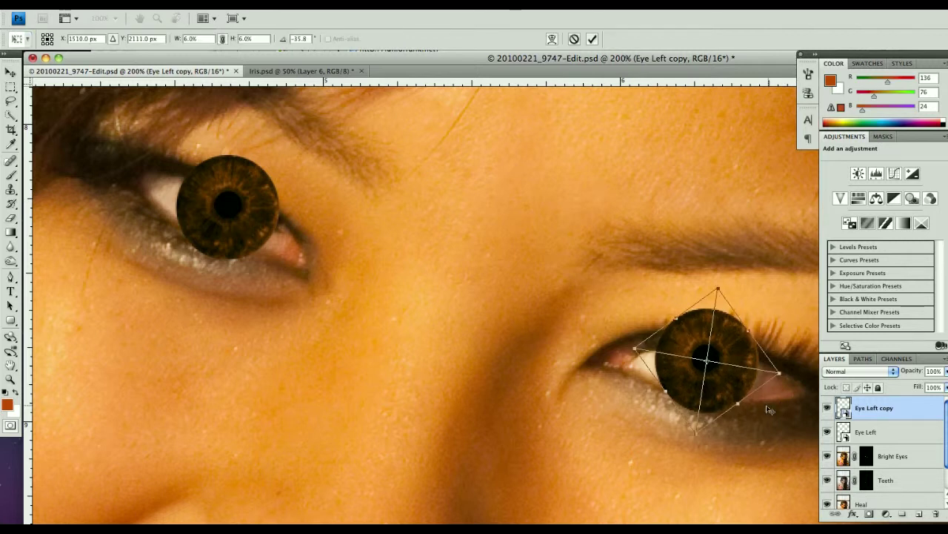
{"action": "left_click_drag", "start_coordinate": [779, 373], "coordinate": [773, 373]}
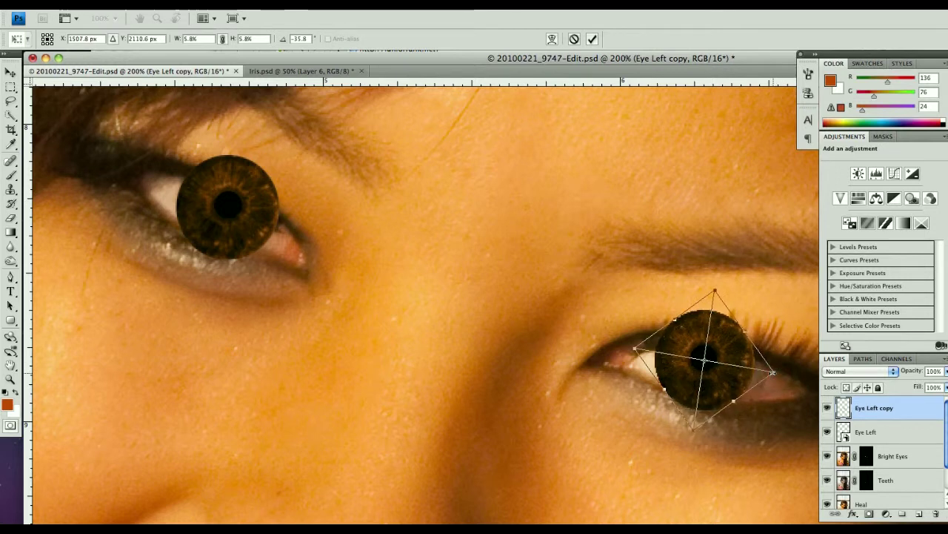
{"action": "left_click_drag", "start_coordinate": [715, 378], "coordinate": [717, 381]}
{"action": "left_click_drag", "start_coordinate": [931, 376], "coordinate": [895, 373]}
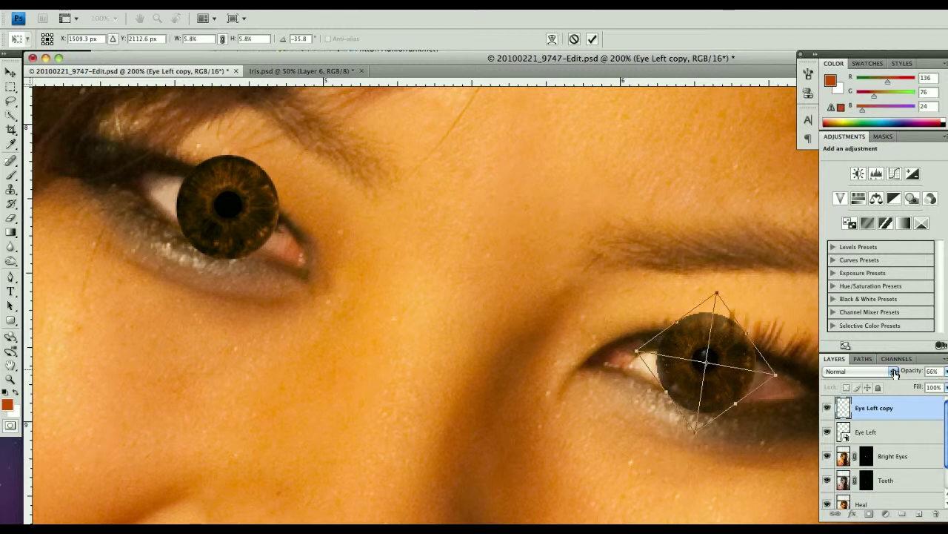
{"action": "left_click_drag", "start_coordinate": [716, 389], "coordinate": [716, 391]}
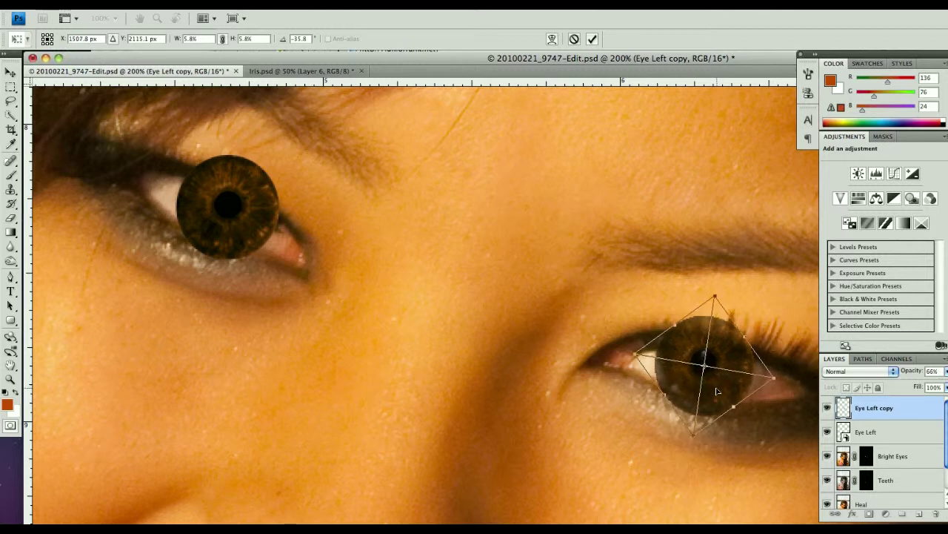
{"action": "key", "text": "Return"}
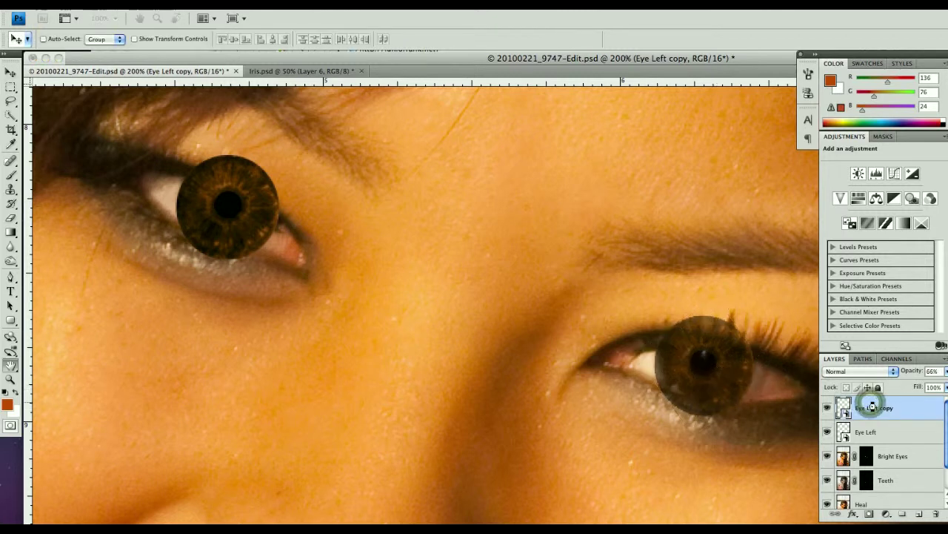
- Rename the Eye Left copy layer as Eye Right
{"action": "double_click", "coordinate": [875, 409]}
{"action": "left_click", "coordinate": [716, 390]}
{"action": "key", "text": "v"}
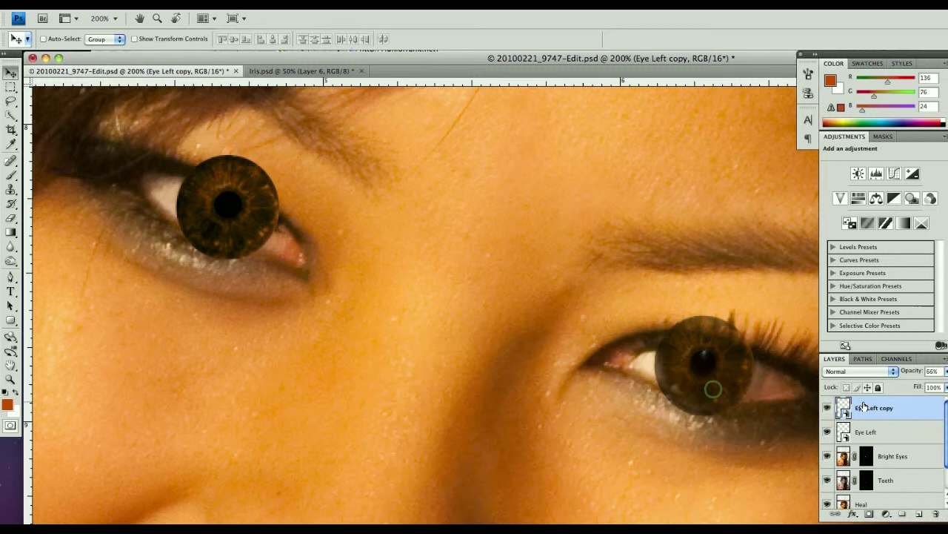
{"action": "double_click", "coordinate": [872, 409]}
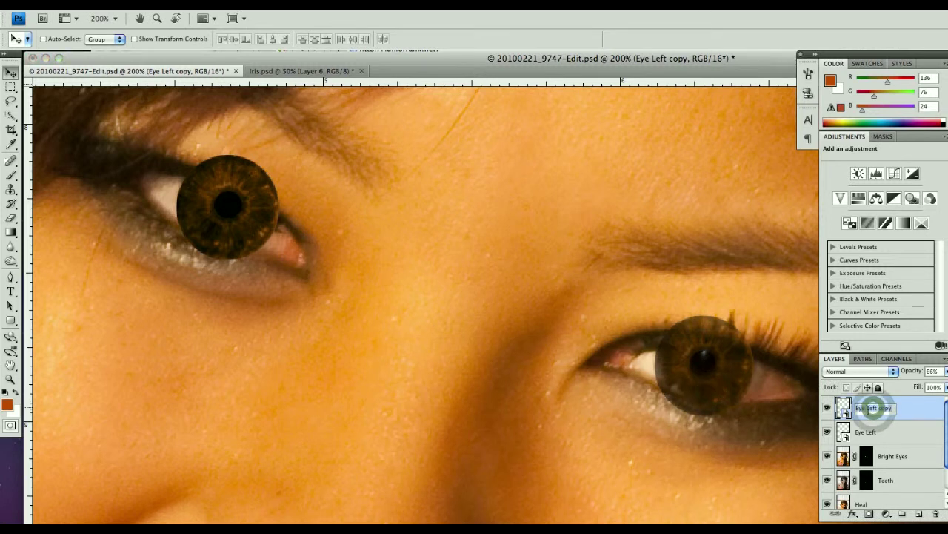
{"action": "type", "text": "Eye Righ"}
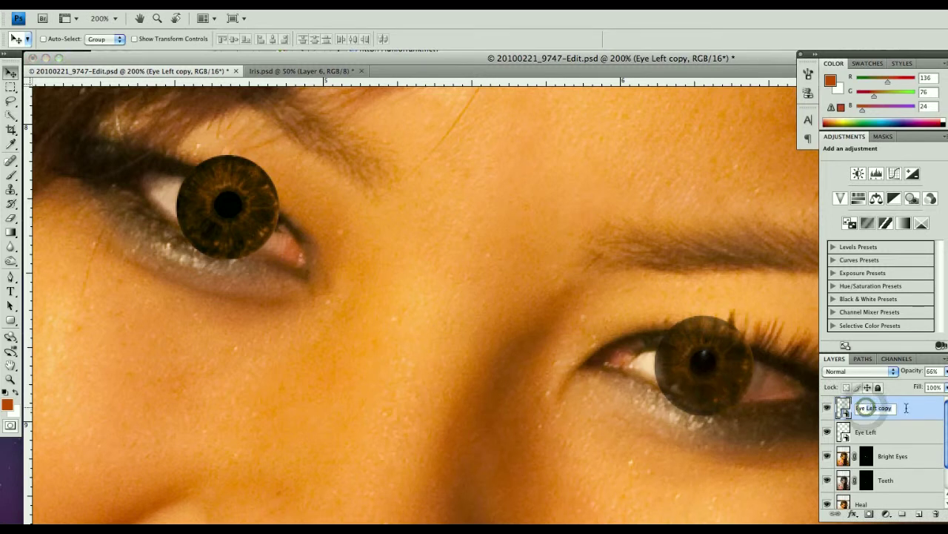
{"action": "type", "text": "t"}
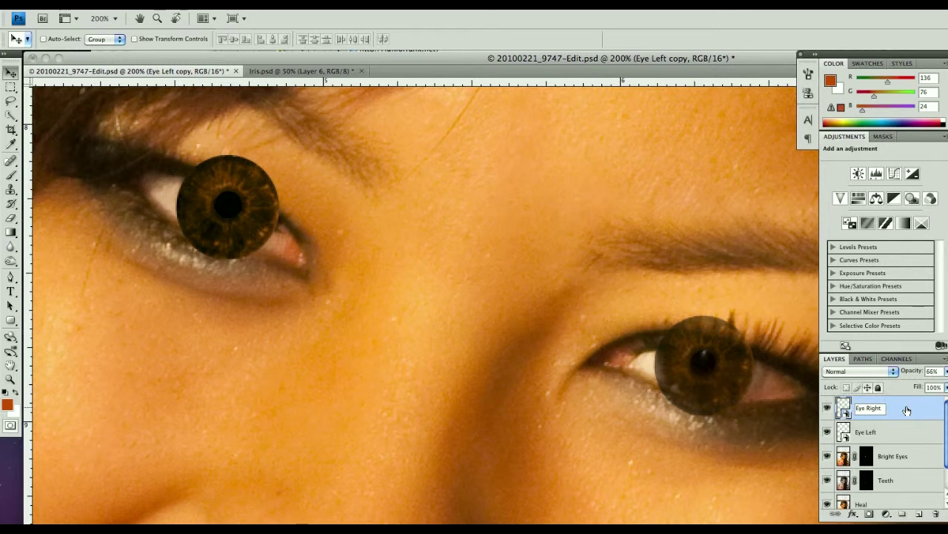
{"action": "key", "text": "Return"}
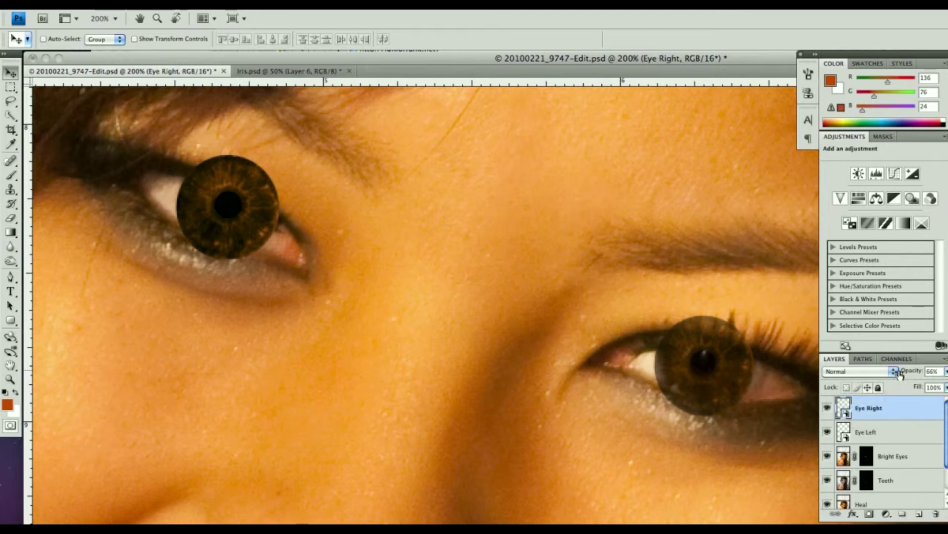
- Add a layer mask to Eye Left and paint it black with a 19 px brush where the iris overlaps the eyelids
{"action": "left_click", "coordinate": [881, 430]}
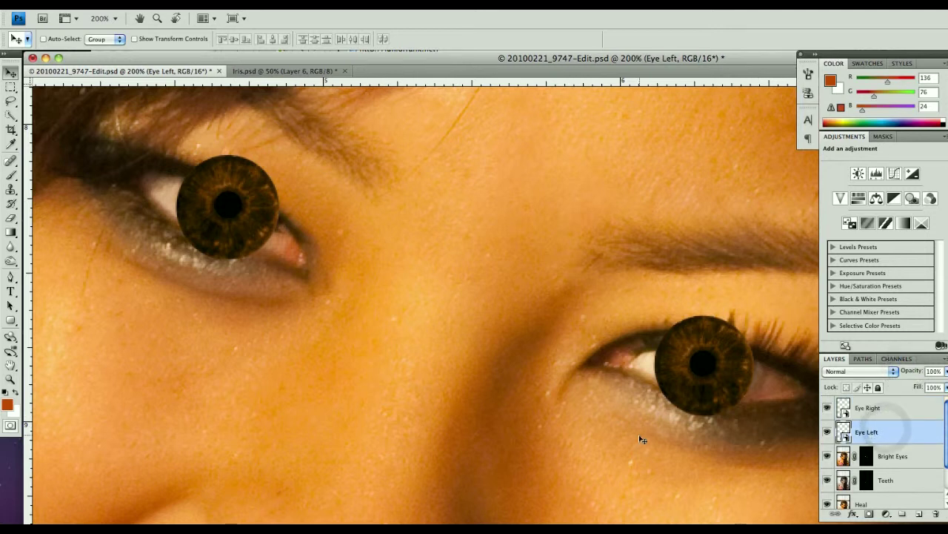
{"action": "left_click", "coordinate": [870, 517]}
{"action": "left_click", "coordinate": [14, 393]}
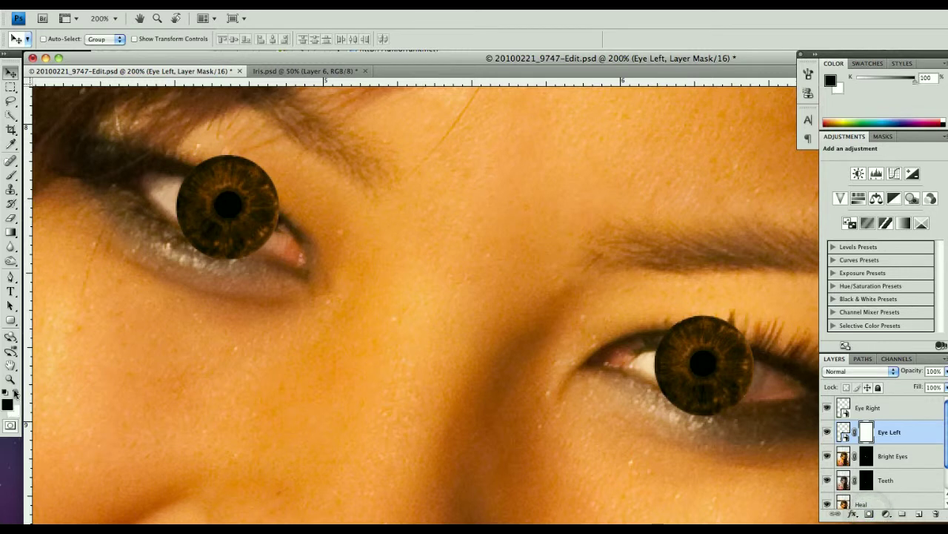
{"action": "left_click", "coordinate": [10, 173]}
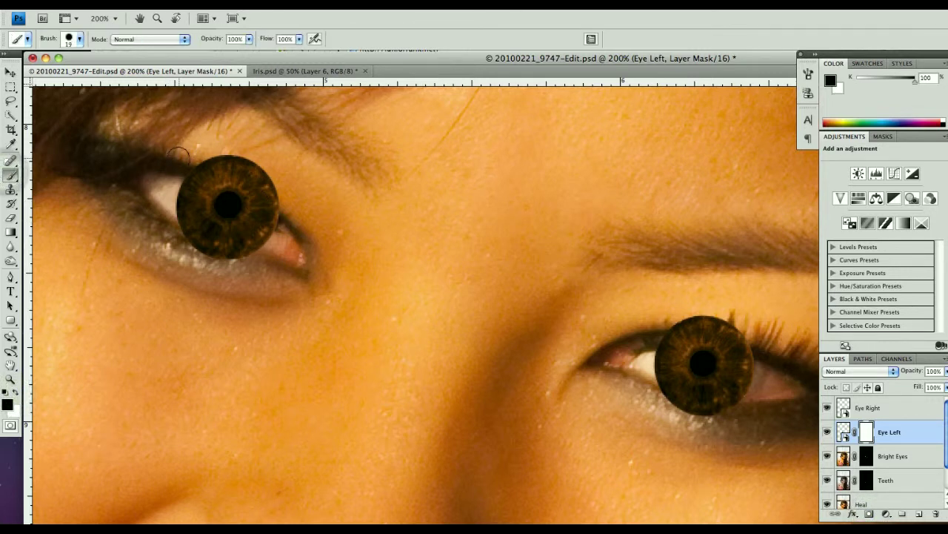
{"action": "left_click_drag", "start_coordinate": [178, 155], "coordinate": [290, 186]}
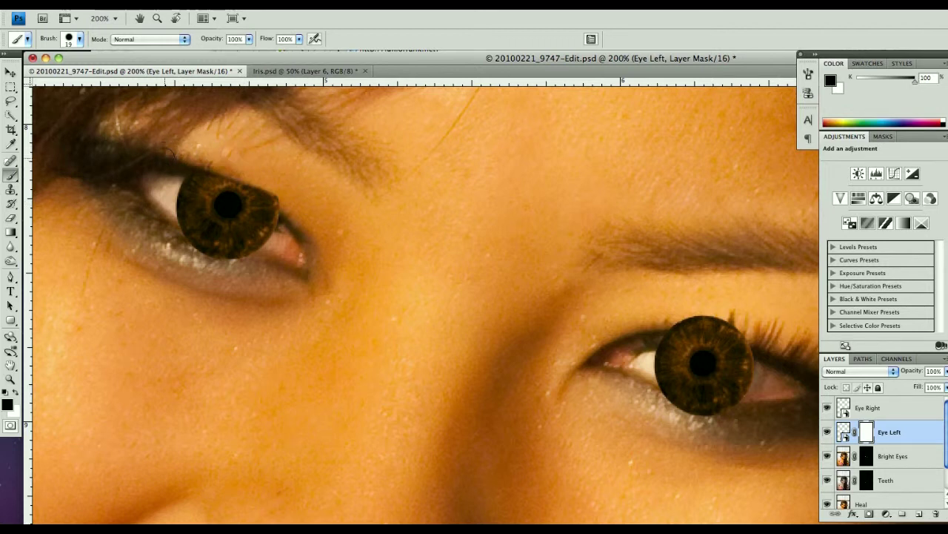
{"action": "mouse_move", "coordinate": [193, 163]}
{"action": "left_mouse_down"}
{"action": "mouse_move", "coordinate": [266, 180]}
{"action": "mouse_move", "coordinate": [293, 210]}
{"action": "mouse_move", "coordinate": [196, 160]}
{"action": "left_mouse_up"}
{"action": "left_click_drag", "start_coordinate": [246, 178], "coordinate": [265, 192]}
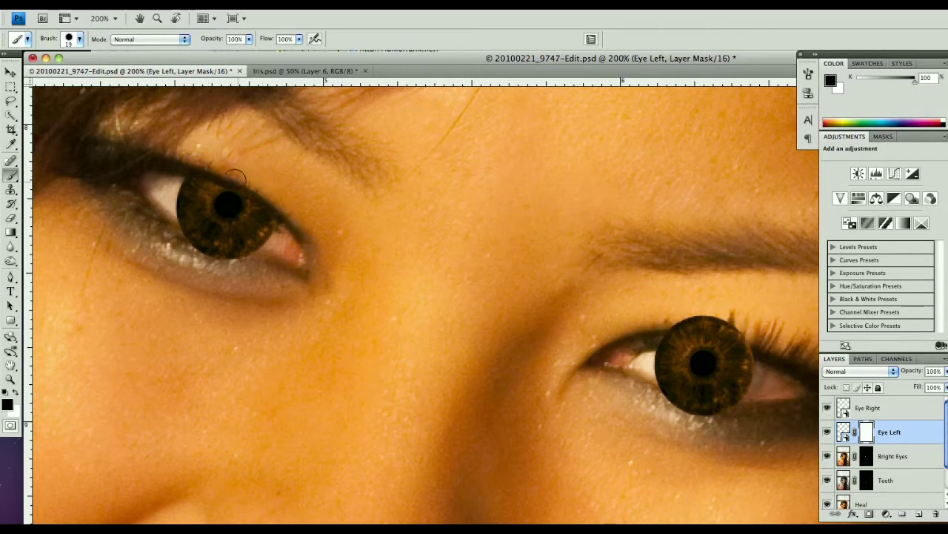
{"action": "mouse_move", "coordinate": [169, 231]}
{"action": "left_mouse_down"}
{"action": "mouse_move", "coordinate": [248, 262]}
{"action": "mouse_move", "coordinate": [149, 240]}
{"action": "left_mouse_up"}
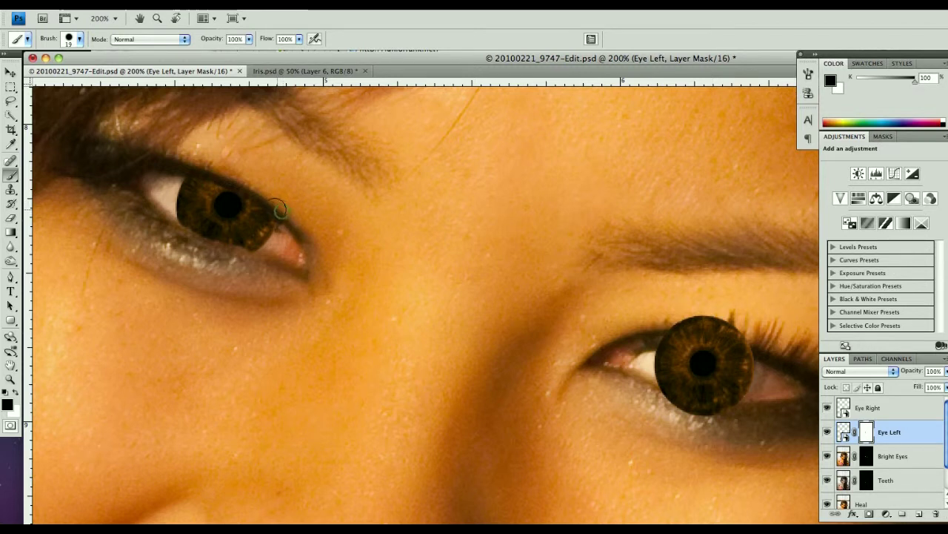
{"action": "left_click_drag", "start_coordinate": [281, 210], "coordinate": [222, 172]}
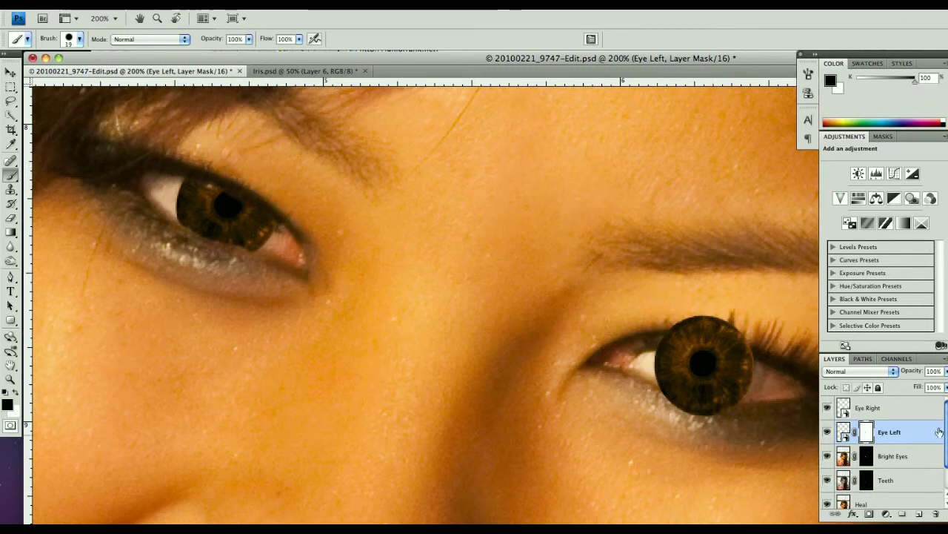
- Mask the Eye Right layer, painting black where the iris overlaps both eyelids and touching up the iris area with white
{"action": "left_click", "coordinate": [891, 407]}
{"action": "left_click", "coordinate": [868, 514]}
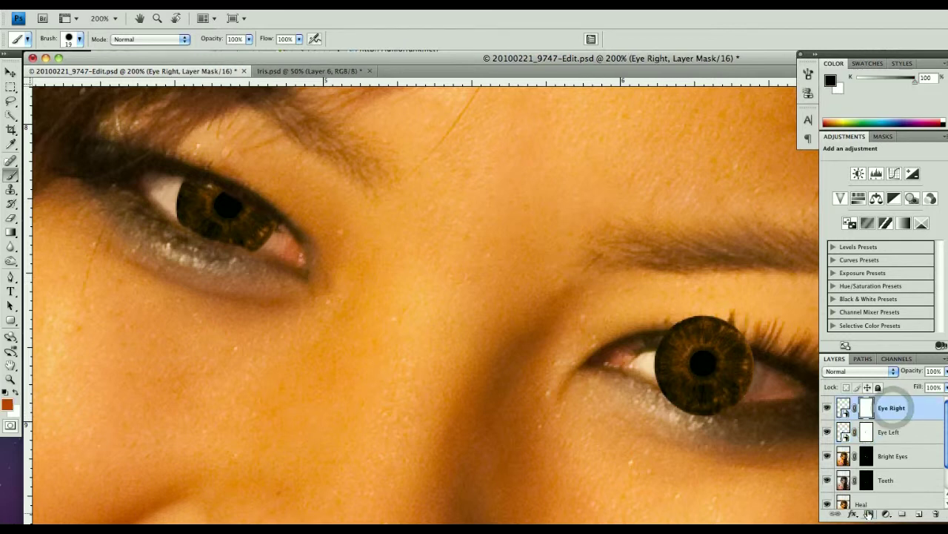
{"action": "mouse_move", "coordinate": [724, 315]}
{"action": "left_mouse_down"}
{"action": "mouse_move", "coordinate": [761, 353]}
{"action": "mouse_move", "coordinate": [667, 324]}
{"action": "mouse_move", "coordinate": [726, 322]}
{"action": "mouse_move", "coordinate": [769, 344]}
{"action": "mouse_move", "coordinate": [645, 327]}
{"action": "left_mouse_up"}
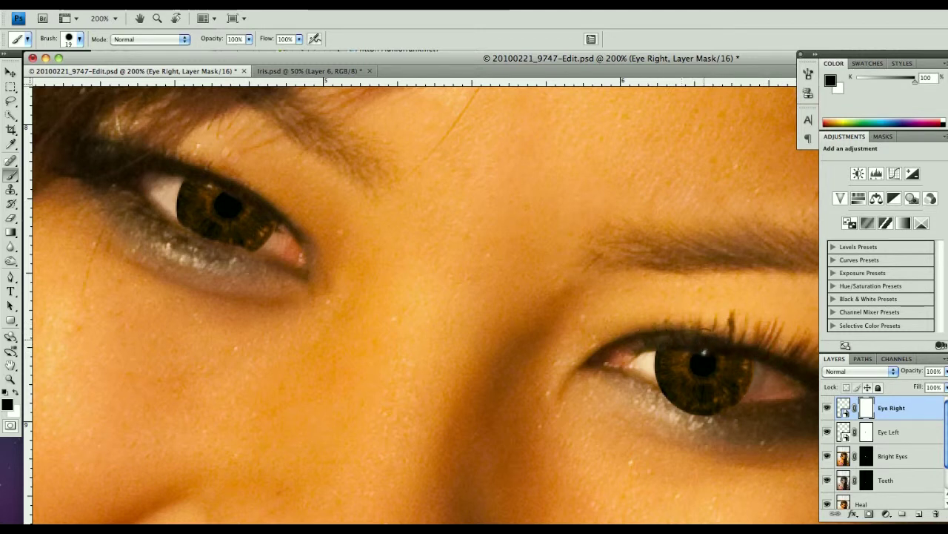
{"action": "mouse_move", "coordinate": [730, 421]}
{"action": "left_mouse_down"}
{"action": "mouse_move", "coordinate": [644, 395]}
{"action": "mouse_move", "coordinate": [693, 413]}
{"action": "left_mouse_up"}
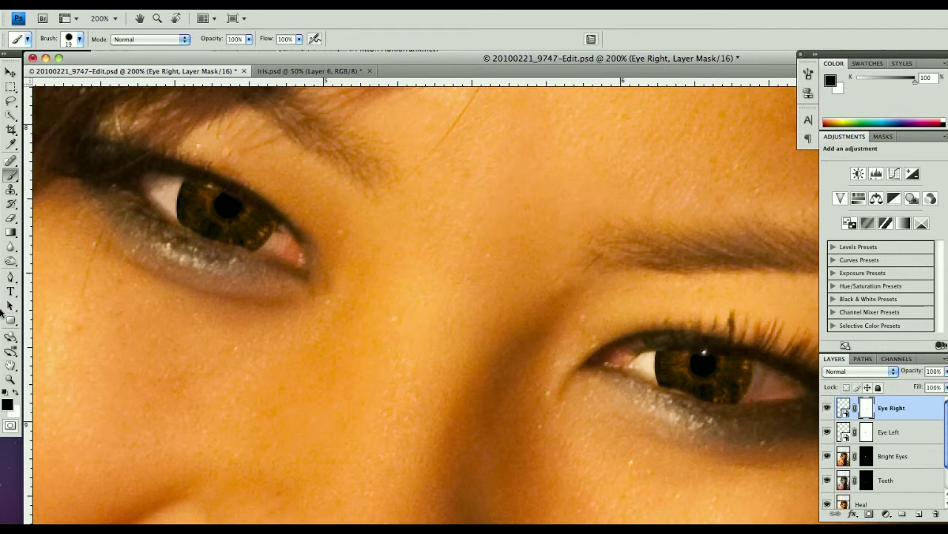
{"action": "left_click", "coordinate": [15, 390]}
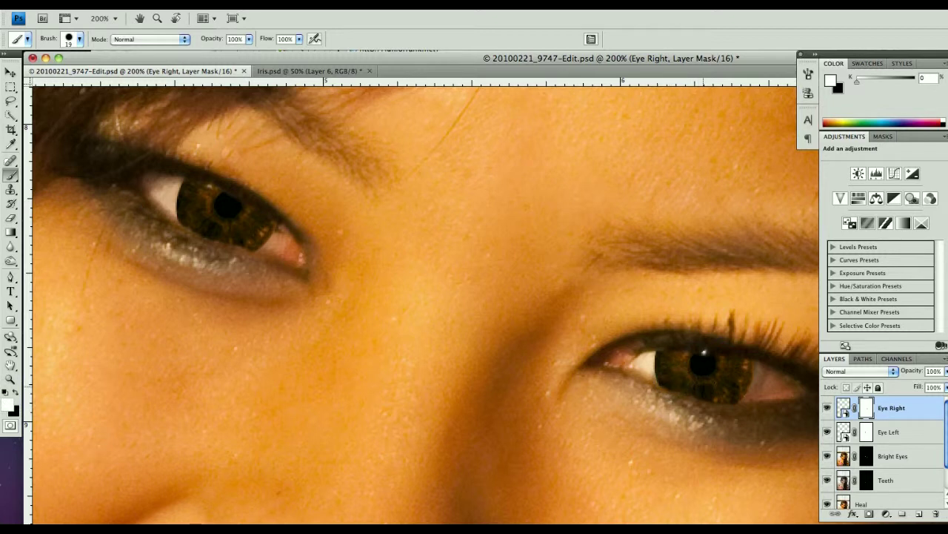
{"action": "left_click_drag", "start_coordinate": [697, 387], "coordinate": [700, 378]}
- Stamp the 90 px soft-edged ring brush once in black on the blank Untitled-1 document to demonstrate its shape
{"action": "scroll", "coordinate": [674, 382], "scroll_direction": "down", "scroll_amount": 2}
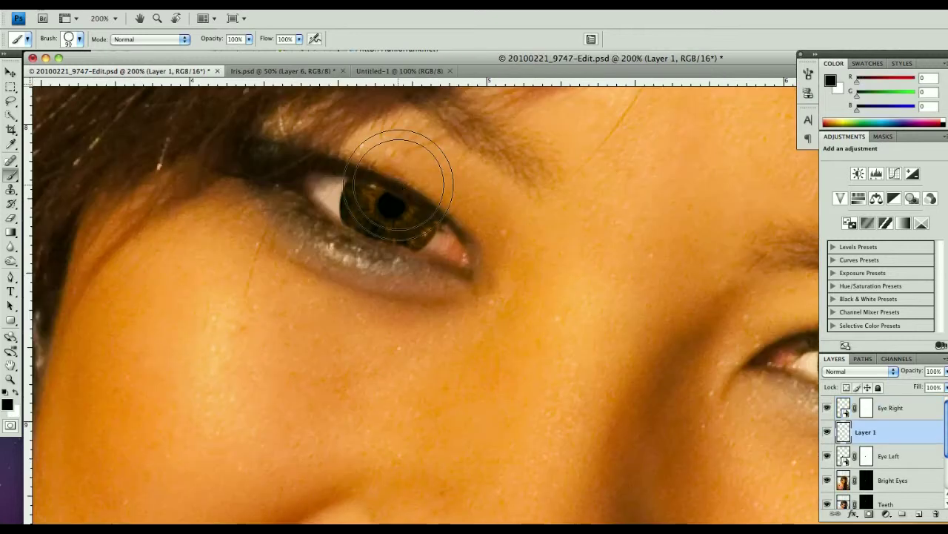
{"action": "left_click", "coordinate": [400, 71]}
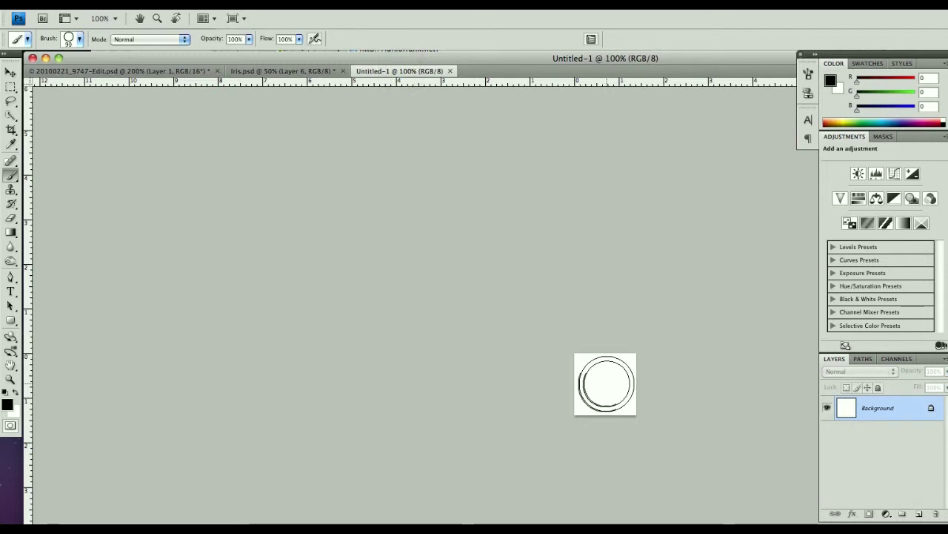
{"action": "left_click", "coordinate": [605, 384]}
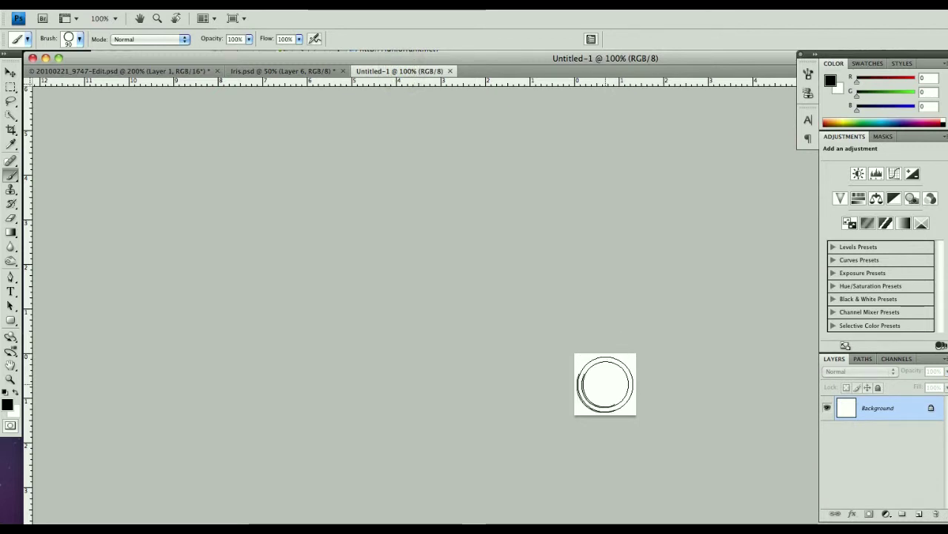
{"action": "key", "text": "super+z"}
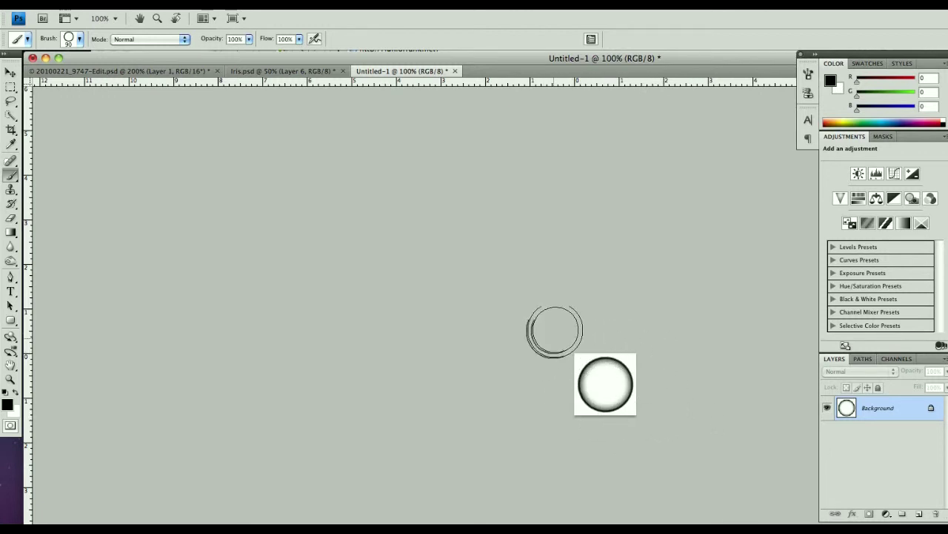
- Stamp black rings around both irises on the portrait's Layer 1, using 90 px for the left-hand eye and 80 px for the other
{"action": "left_click", "coordinate": [149, 71]}
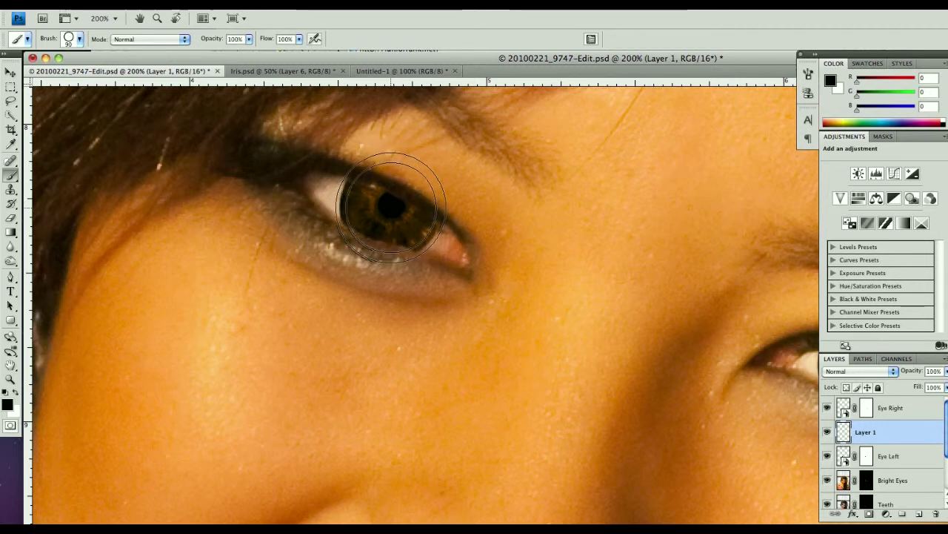
{"action": "left_click", "coordinate": [391, 207]}
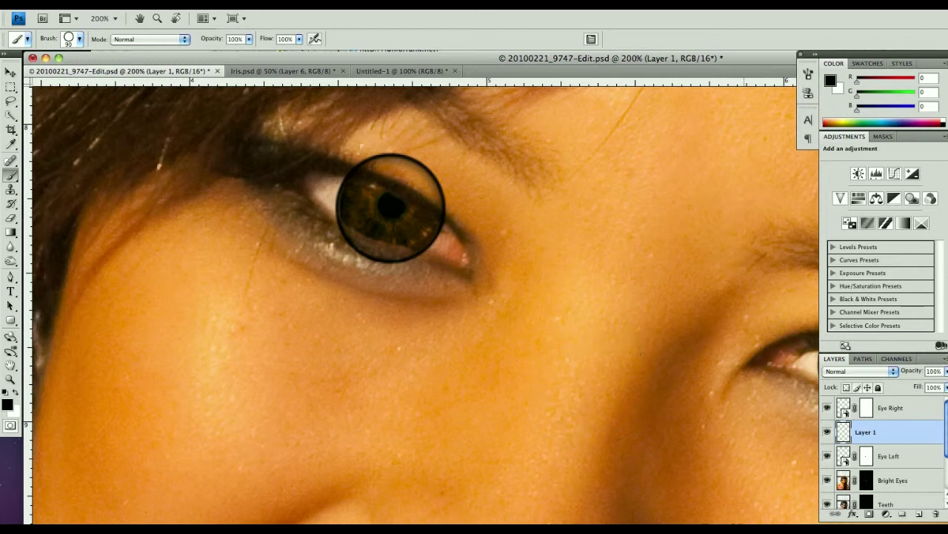
{"action": "scroll", "coordinate": [426, 297], "scroll_direction": "right", "scroll_amount": 5}
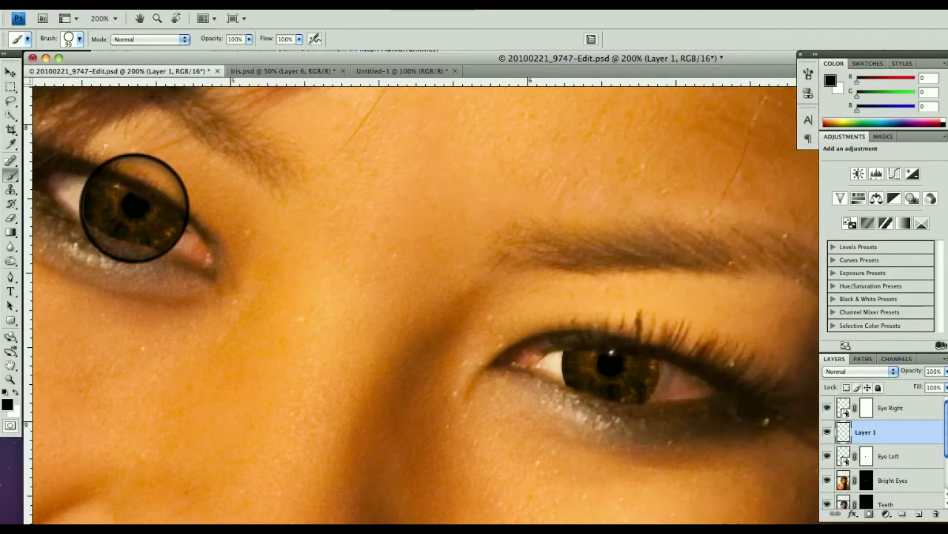
{"action": "key", "text": "bracketleft"}
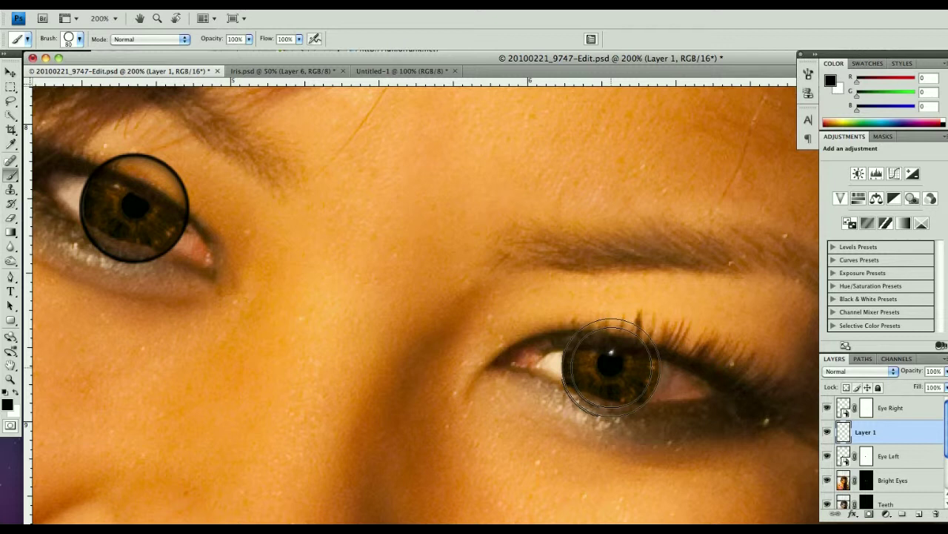
{"action": "key", "text": "bracketright"}
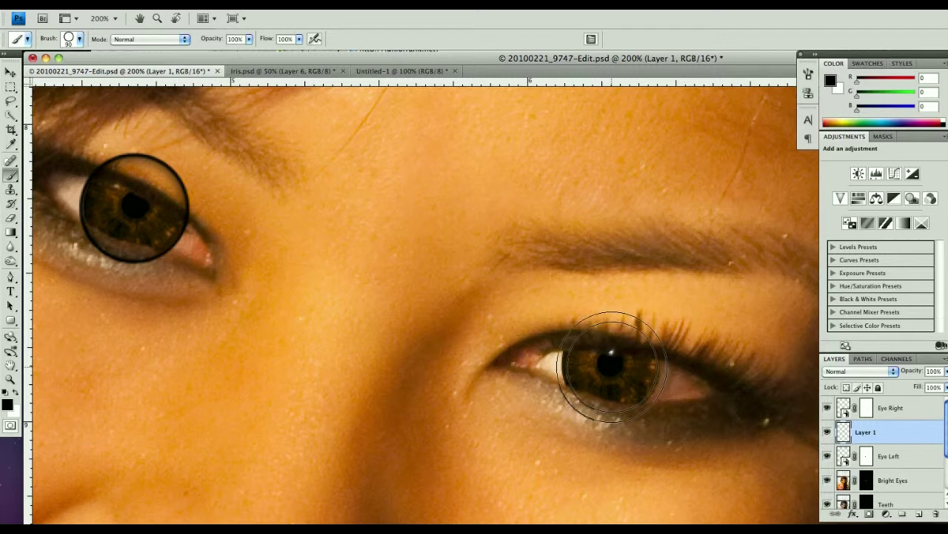
{"action": "key", "text": "bracketleft"}
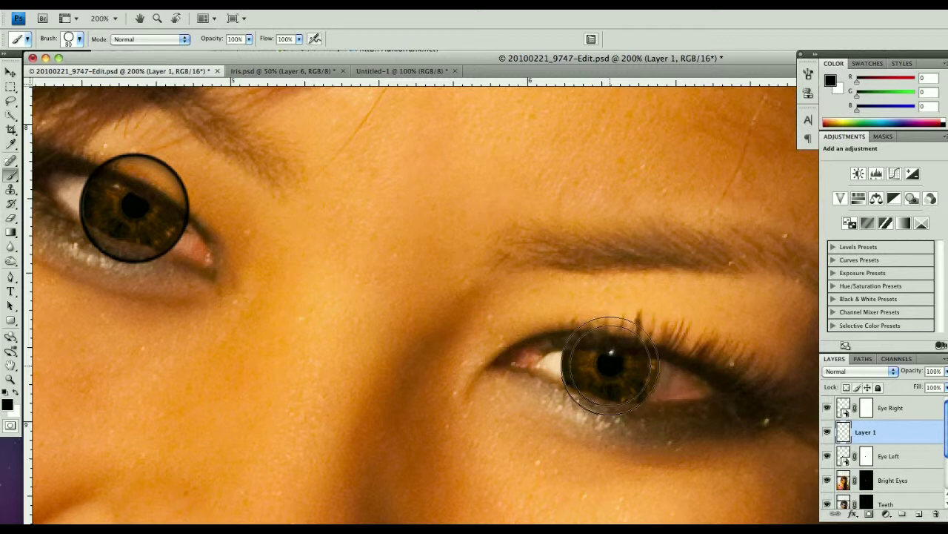
{"action": "left_click", "coordinate": [610, 364]}
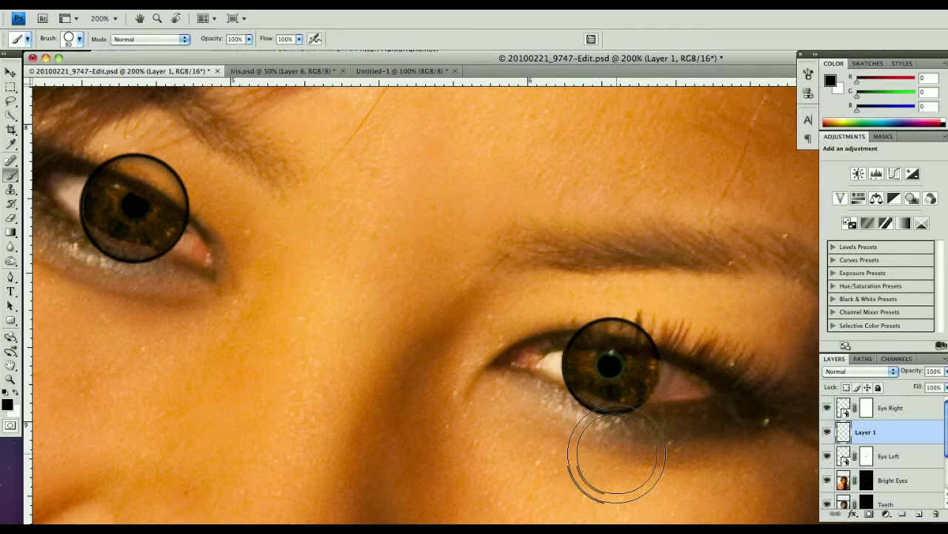
- Add a layer mask to Layer 1 and paint it black with a 19 px brush where the left-hand eye's ring overlaps both eyelids
{"action": "left_click", "coordinate": [870, 514]}
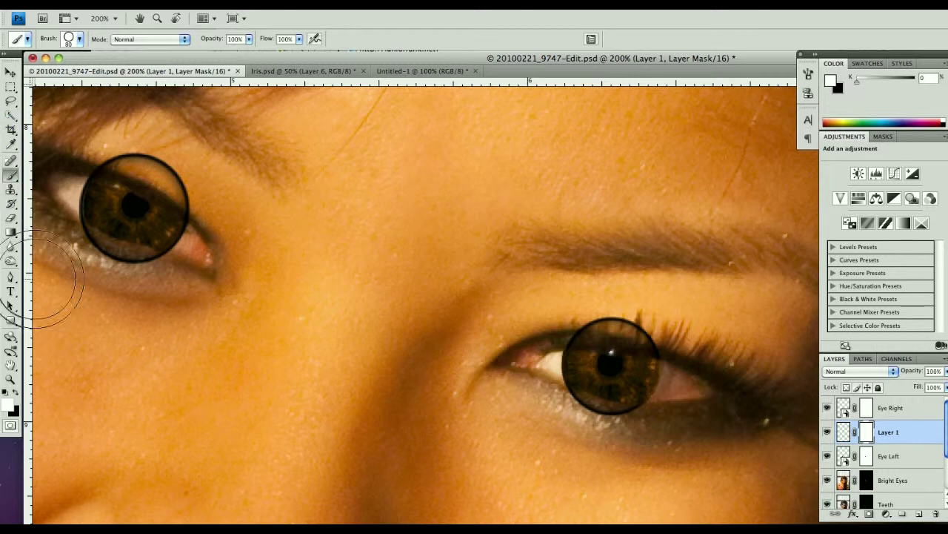
{"action": "left_click", "coordinate": [14, 394]}
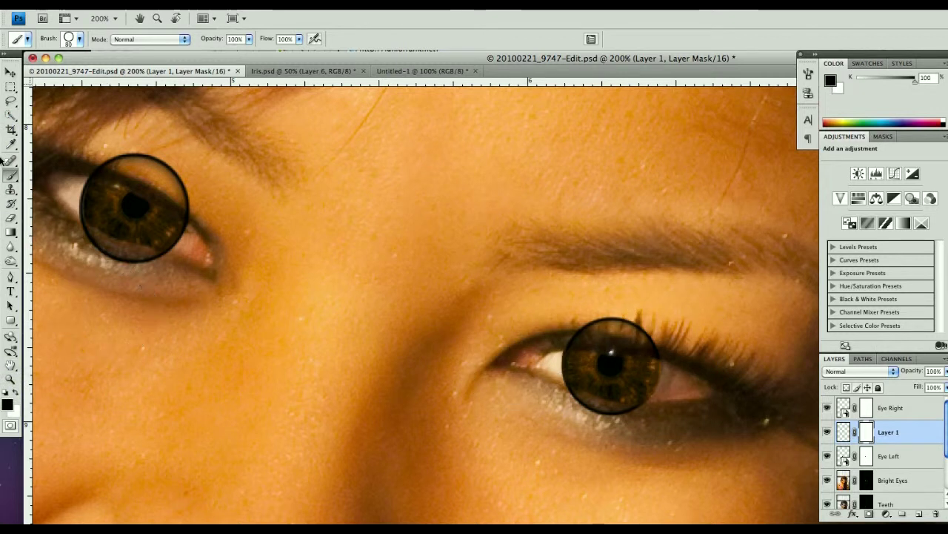
{"action": "key", "text": "bracketleft"}
{"action": "key", "text": "bracketleft"}
{"action": "key", "text": "bracketleft"}
{"action": "key", "text": "bracketleft"}
{"action": "key", "text": "bracketleft"}
{"action": "key", "text": "bracketleft"}
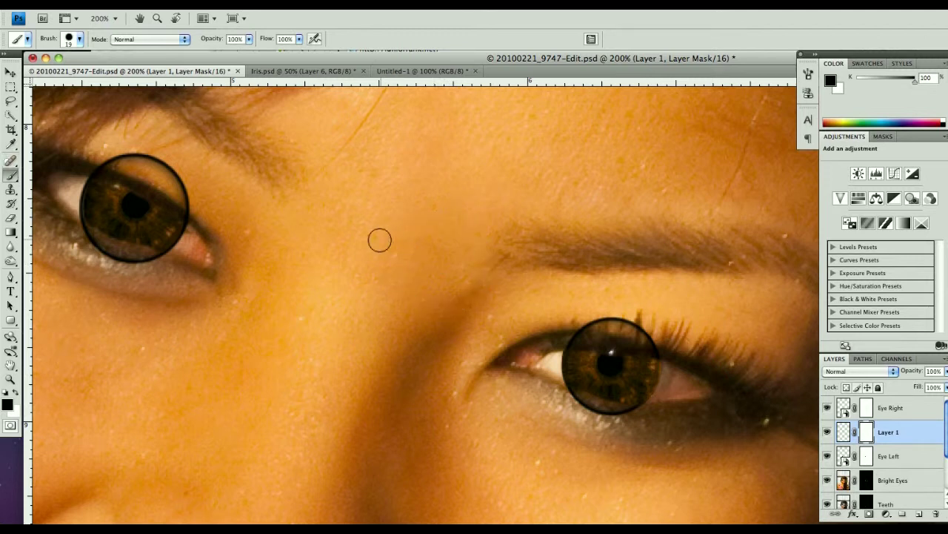
{"action": "mouse_move", "coordinate": [84, 158]}
{"action": "left_mouse_down"}
{"action": "mouse_move", "coordinate": [197, 205]}
{"action": "mouse_move", "coordinate": [169, 165]}
{"action": "mouse_move", "coordinate": [126, 150]}
{"action": "mouse_move", "coordinate": [191, 202]}
{"action": "left_mouse_up"}
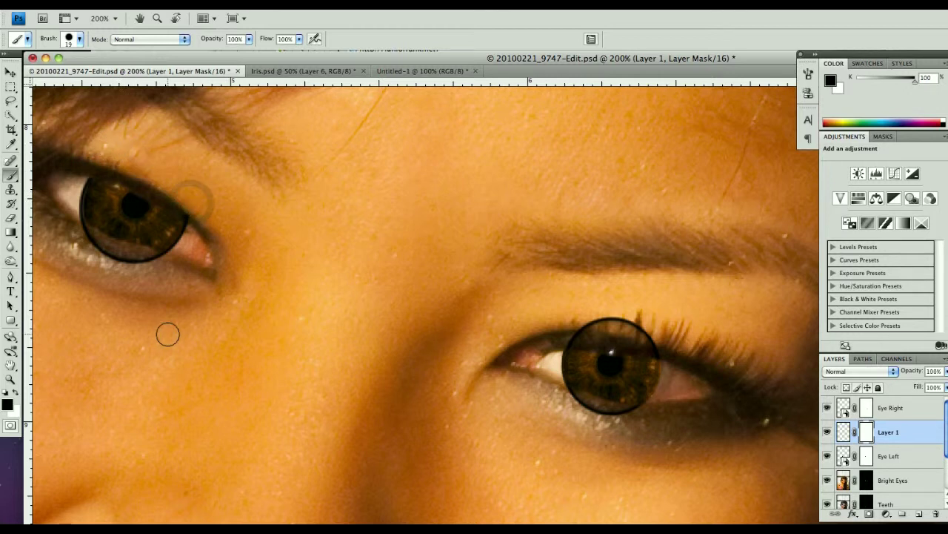
{"action": "mouse_move", "coordinate": [154, 271]}
{"action": "left_mouse_down"}
{"action": "mouse_move", "coordinate": [76, 238]}
{"action": "mouse_move", "coordinate": [114, 259]}
{"action": "mouse_move", "coordinate": [87, 246]}
{"action": "left_mouse_up"}
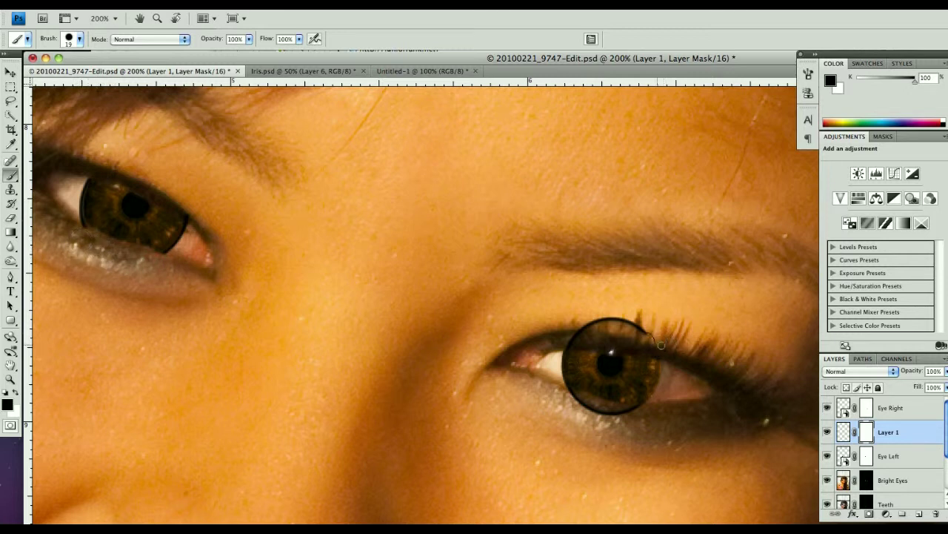
- Paint black on Layer 1's mask where the other eye's ring overlaps the upper and lower eyelids
{"action": "left_click_drag", "start_coordinate": [579, 335], "coordinate": [659, 329]}
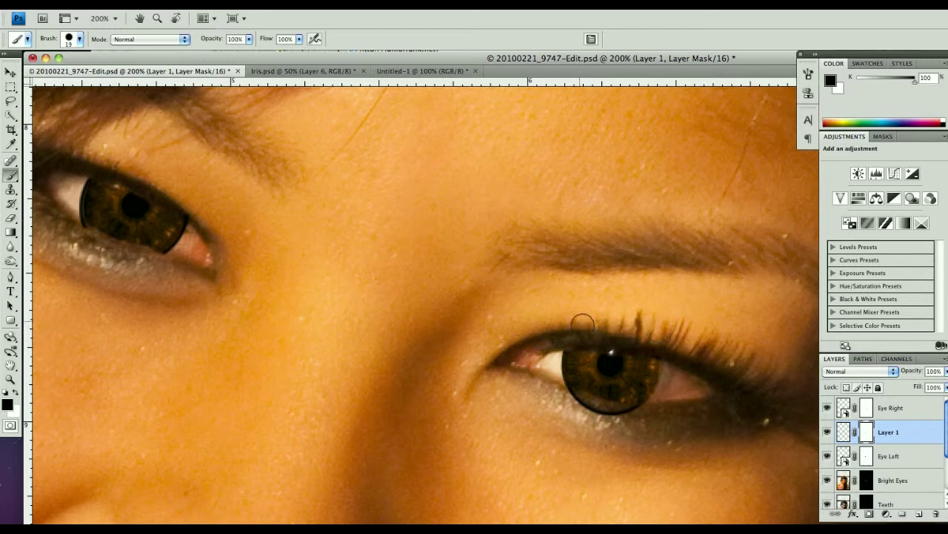
{"action": "left_click_drag", "start_coordinate": [626, 419], "coordinate": [541, 391]}
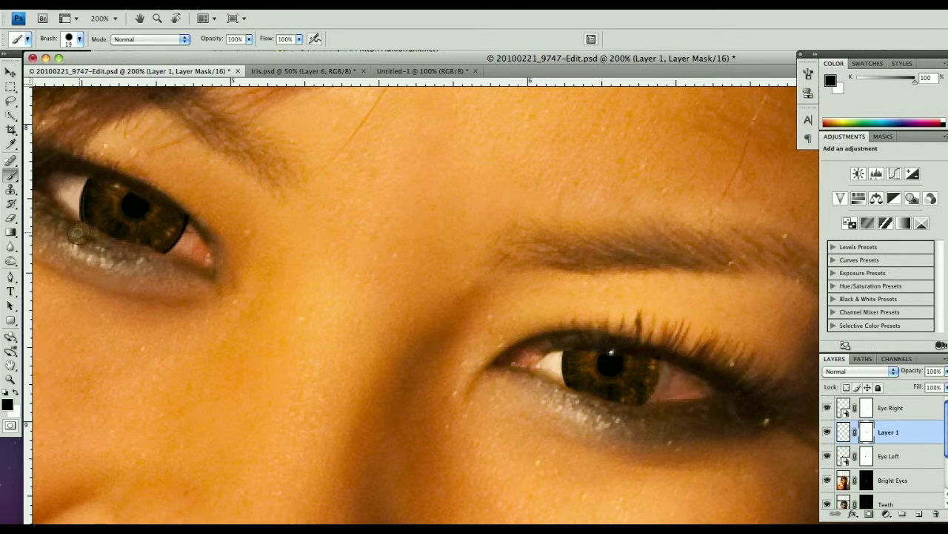
{"action": "key", "text": "super+minus"}
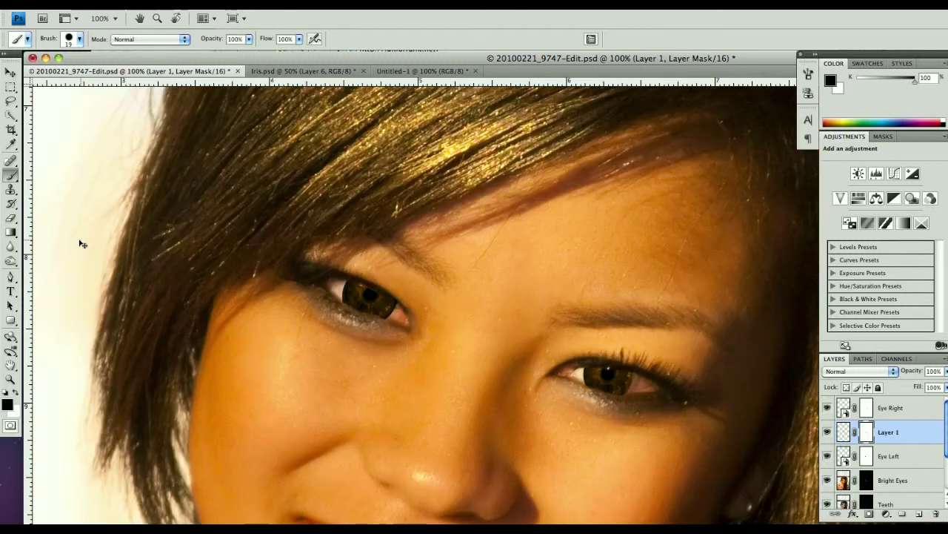
{"action": "key", "text": "super+minus"}
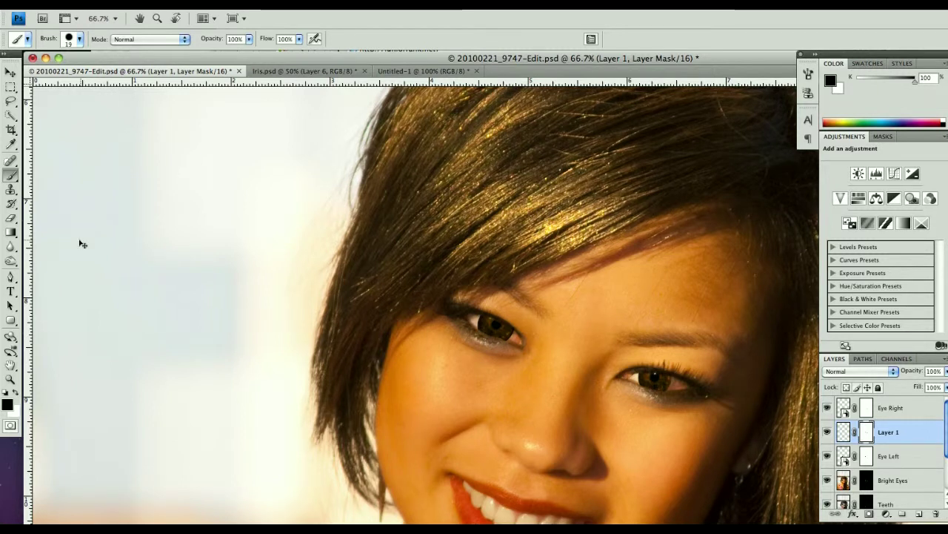